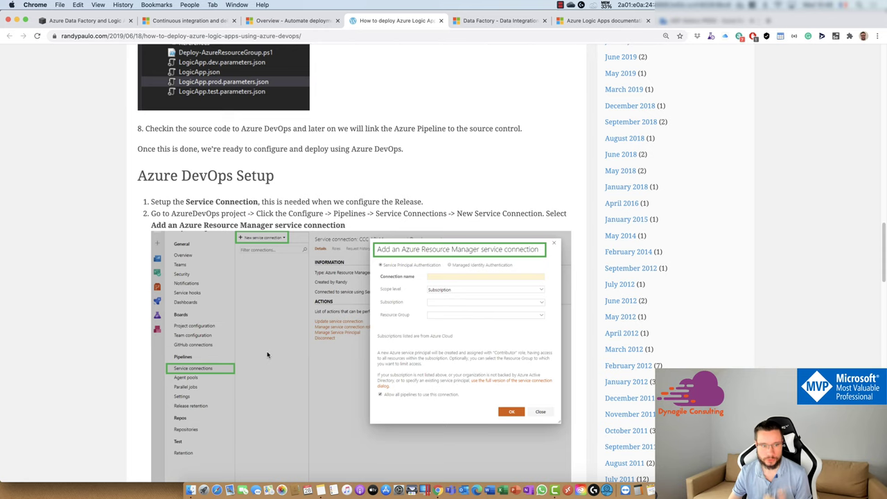
# - Review the article's Azure DevOps Setup section, covering the service connection, pipelines, release stages and Development stage configuration
pyautogui.scroll(-5, 267, 355)
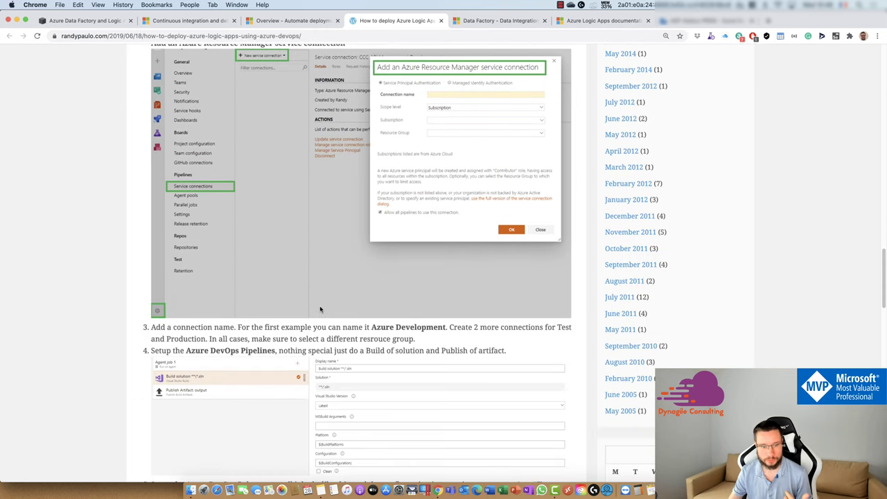
pyautogui.scroll(-7, 243, 374)
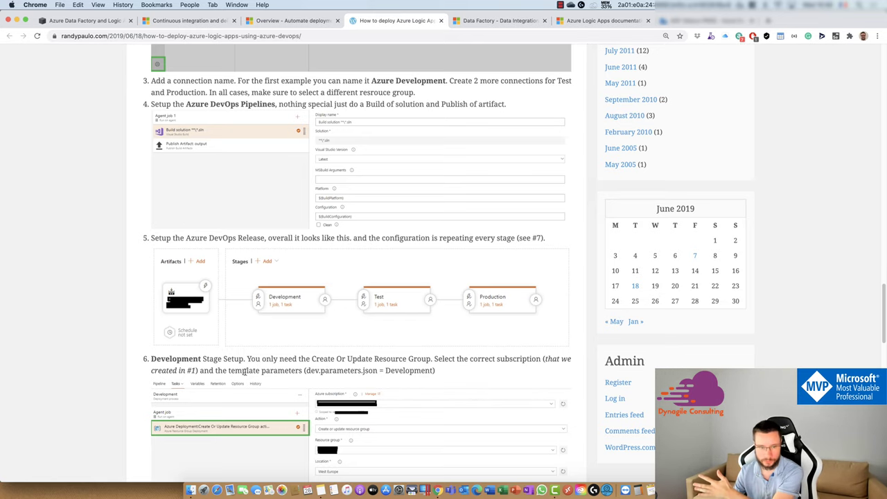
pyautogui.scroll(-5, 245, 373)
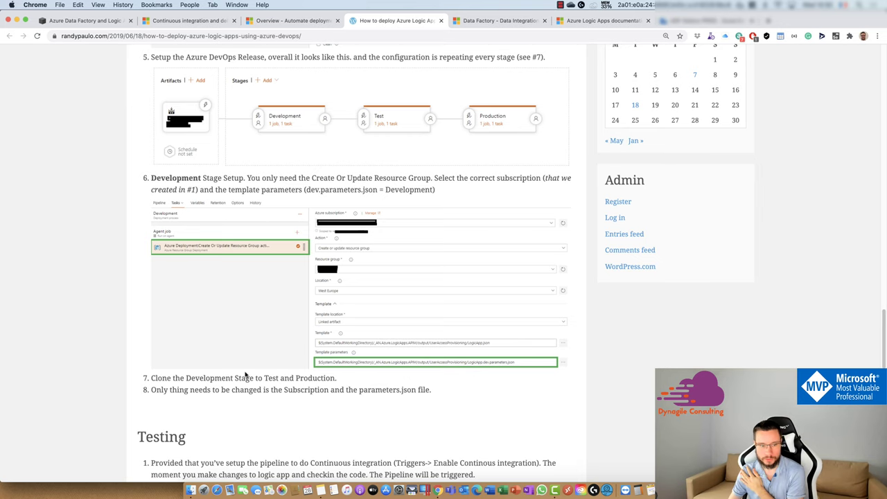
pyautogui.scroll(-8, 244, 375)
pyautogui.scroll(10, 245, 375)
pyautogui.scroll(8, 245, 375)
pyautogui.scroll(10, 245, 375)
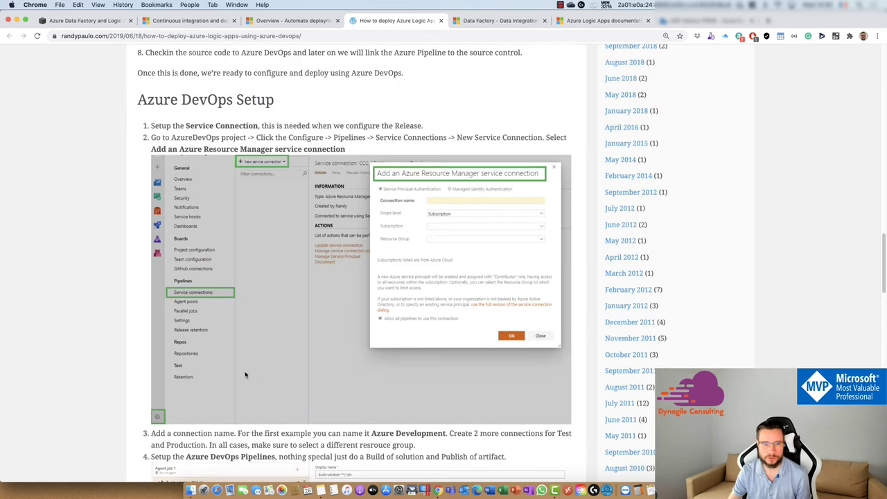
# - Review the article's Visual Studio 2017 instructions for creating Logic Apps, going back to the introduction and walkthrough list
pyautogui.scroll(5, 242, 335)
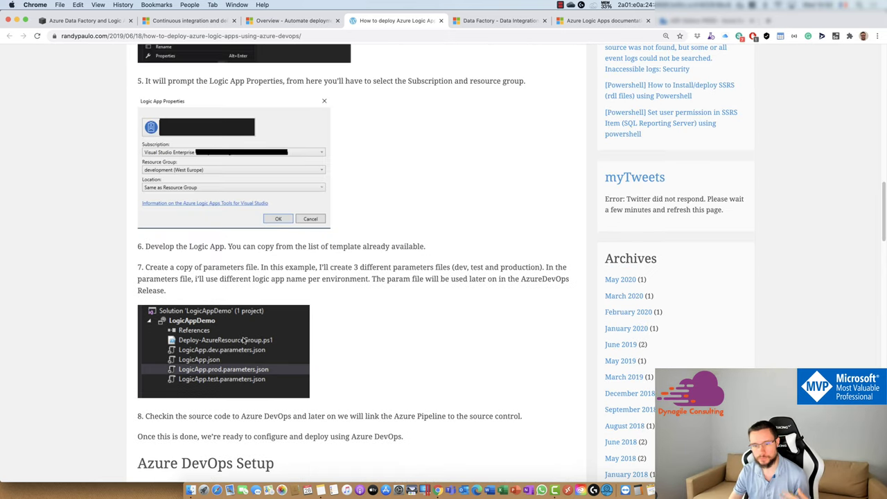
pyautogui.scroll(5, 327, 277)
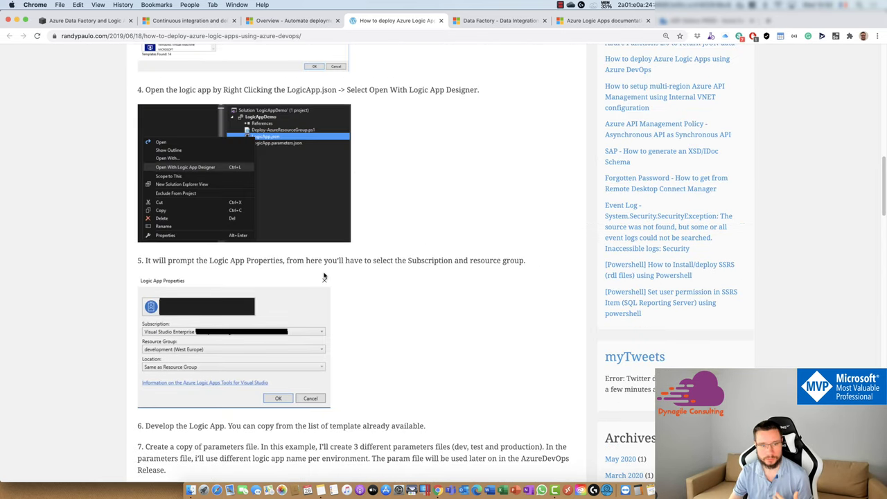
pyautogui.scroll(5, 326, 277)
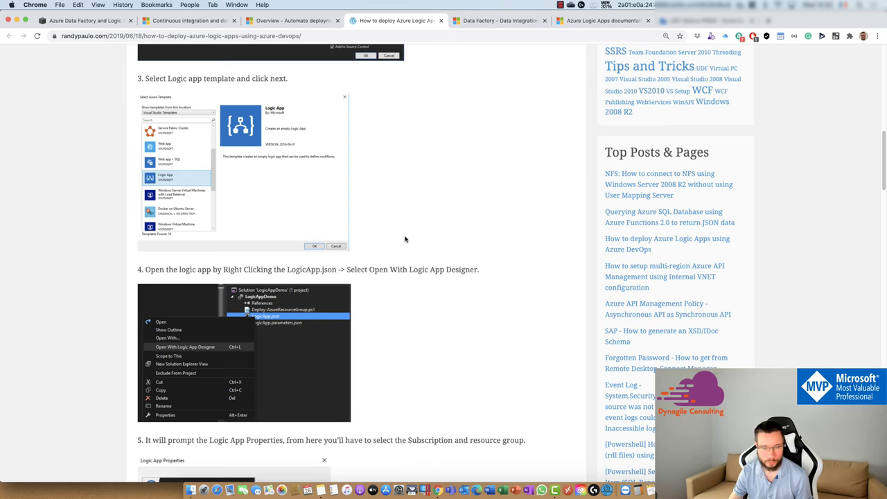
pyautogui.scroll(5, 387, 308)
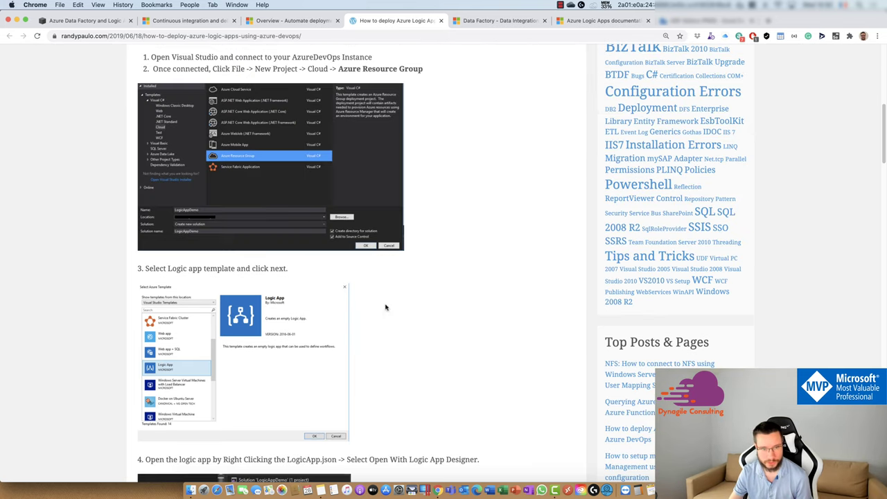
pyautogui.scroll(5, 396, 319)
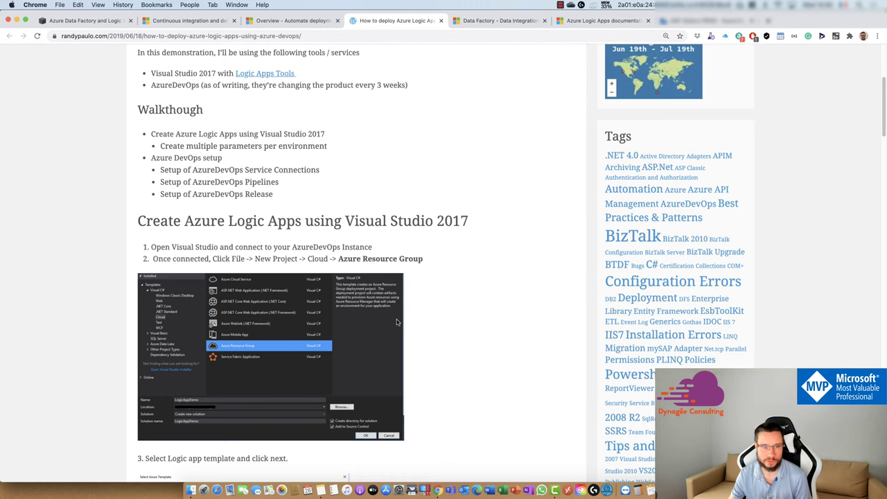
pyautogui.scroll(5, 397, 322)
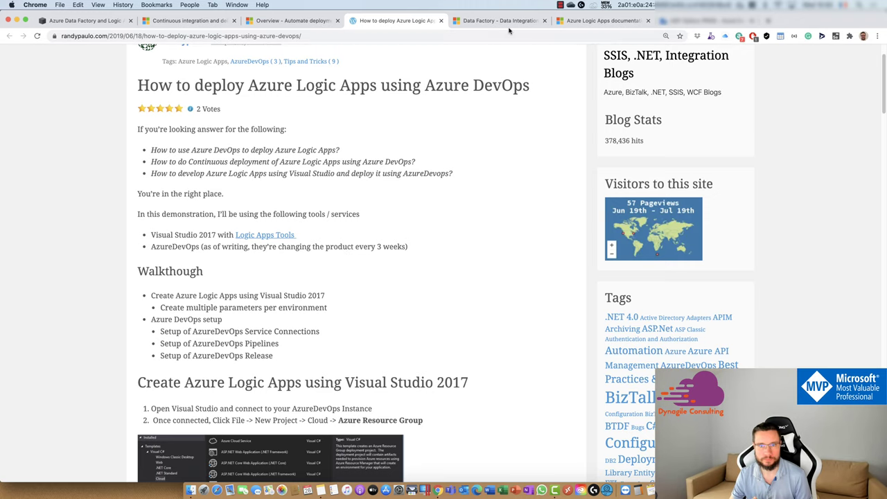
# - Open the Azure Data Factory product page and examine its overview, code-free data flows and SSIS rehosting sections
pyautogui.click(500, 20)
pyautogui.scroll(-5, 179, 306)
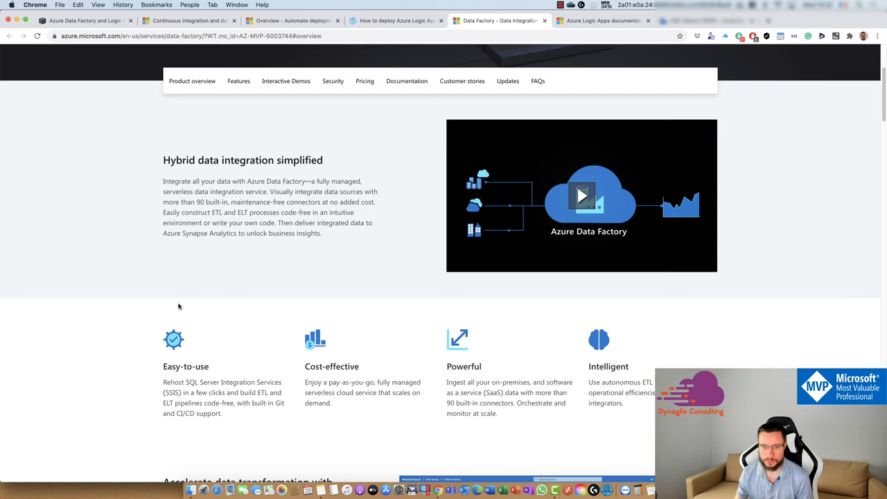
pyautogui.scroll(-5, 179, 307)
pyautogui.scroll(-2, 179, 305)
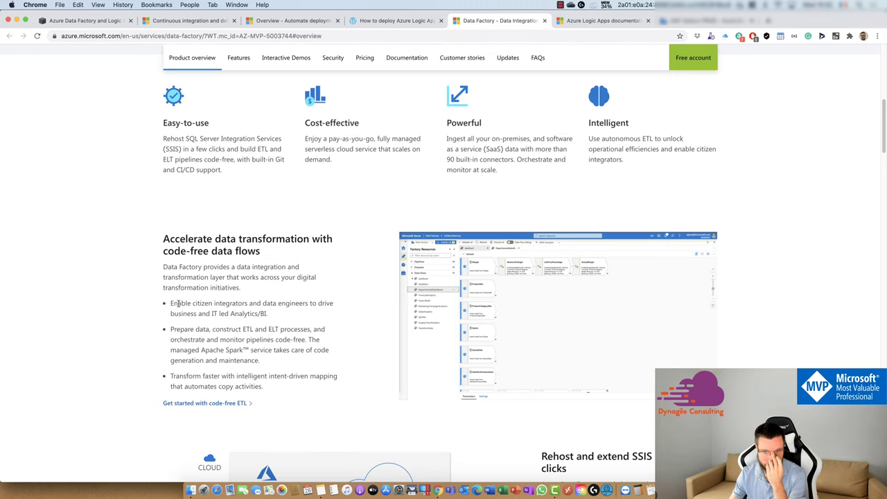
pyautogui.scroll(-6, 178, 304)
pyautogui.scroll(3, 79, 261)
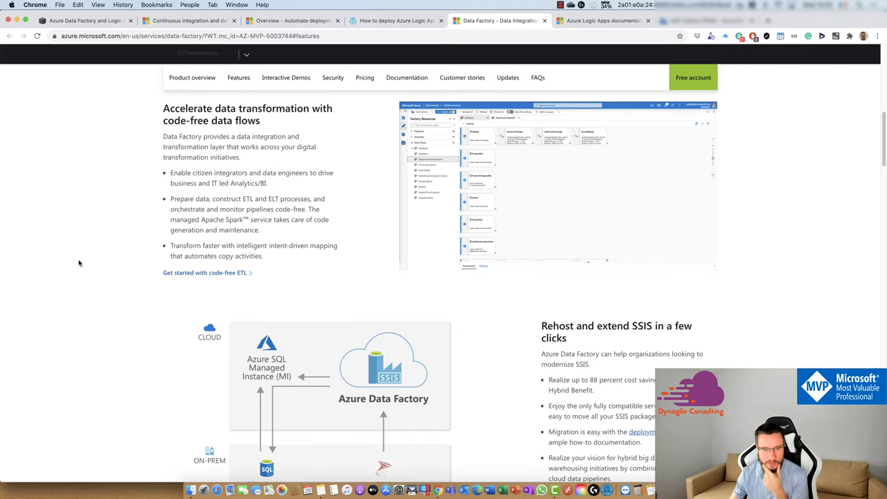
pyautogui.scroll(-2, 370, 323)
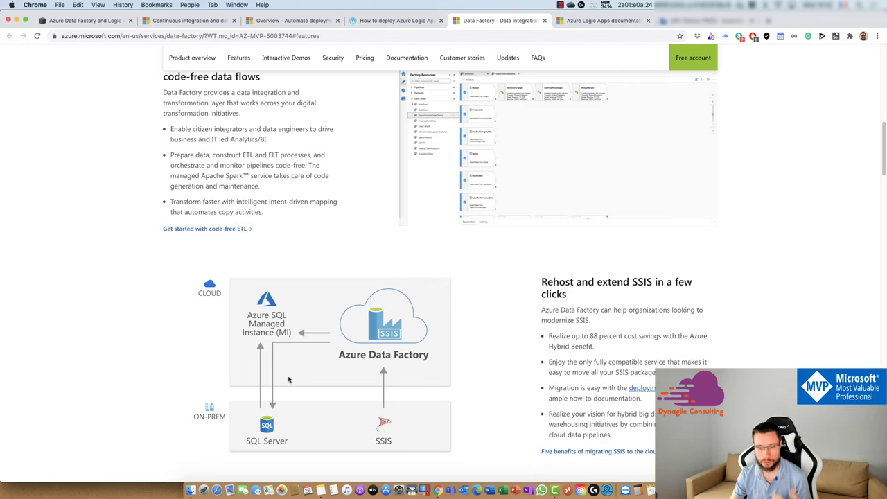
# - Examine the Data Factory section on ingesting data with built-in connectors and its connector diagram
pyautogui.scroll(-5, 511, 334)
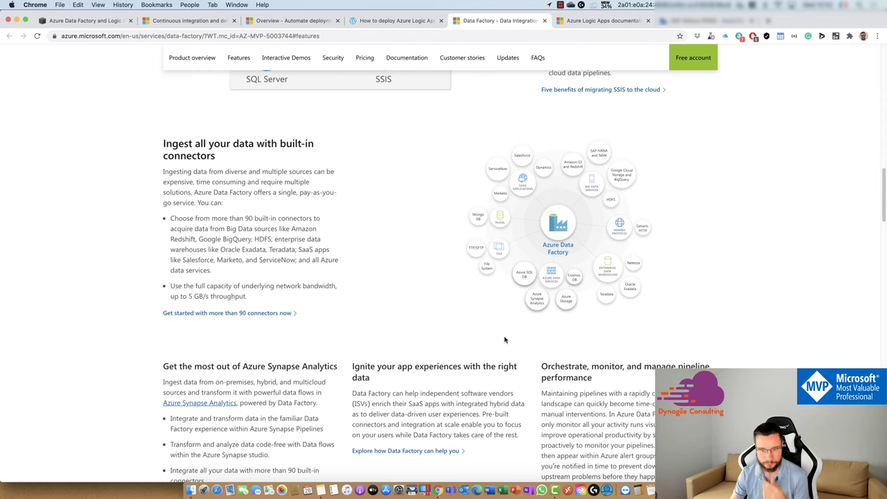
pyautogui.scroll(2, 505, 339)
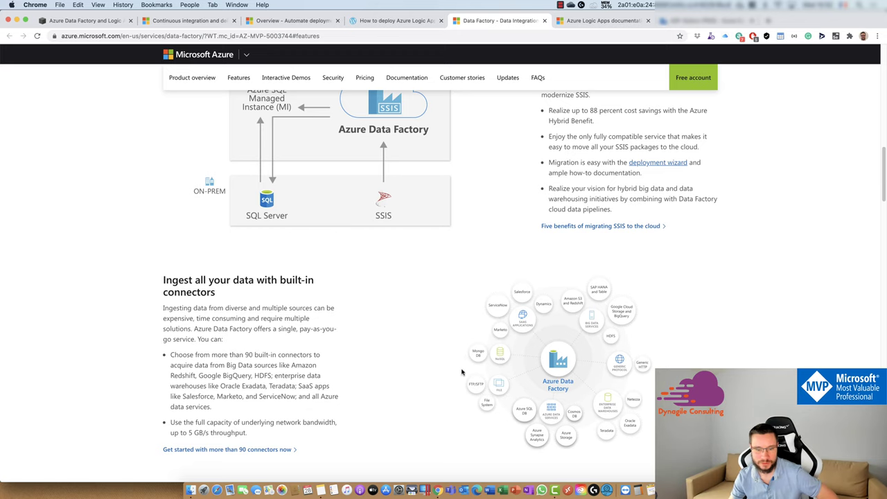
pyautogui.scroll(-2, 435, 376)
pyautogui.scroll(-3, 435, 377)
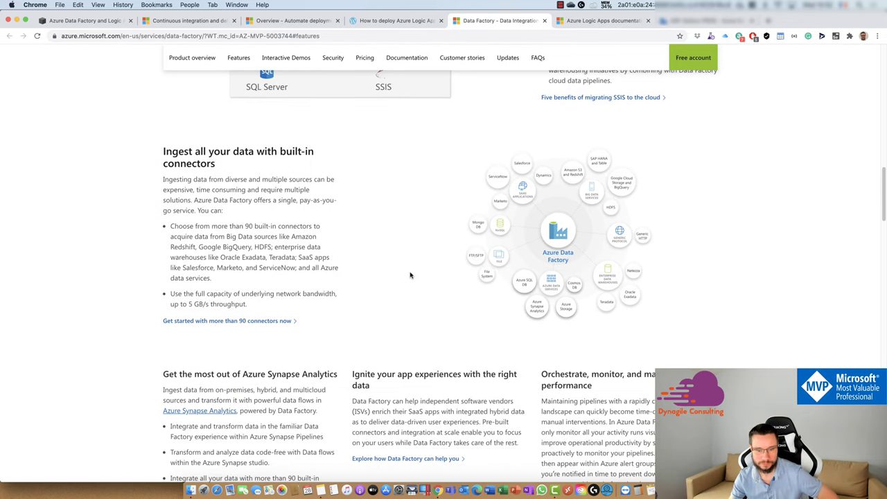
pyautogui.scroll(5, 412, 276)
# - Open the Azure Logic Apps documentation page and look through its topics, including deployment and B2B integration
pyautogui.click(588, 20)
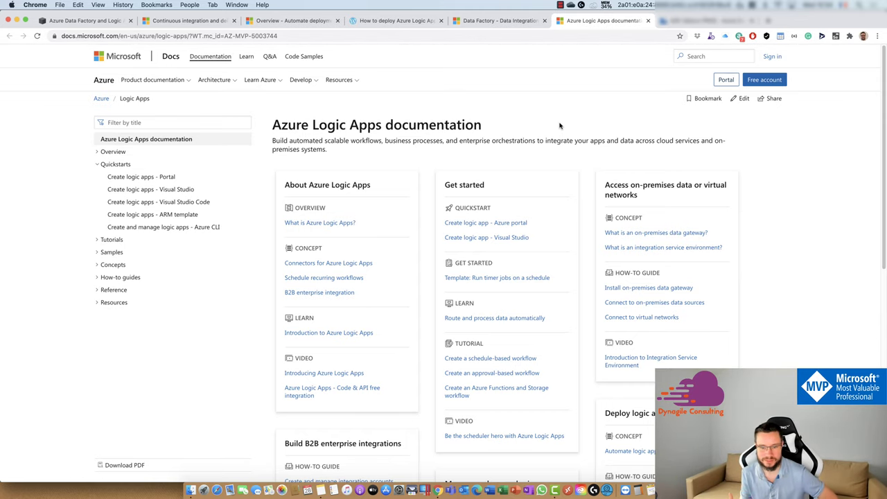
pyautogui.scroll(-10, 560, 125)
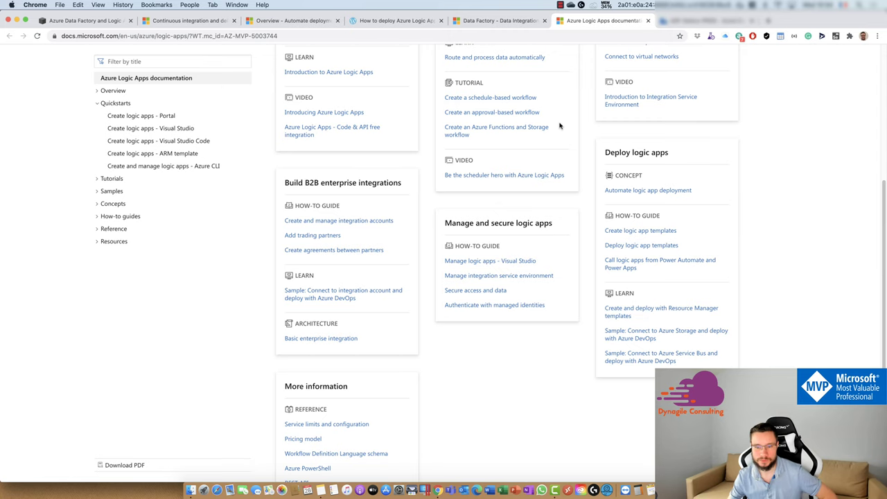
pyautogui.scroll(12, 527, 203)
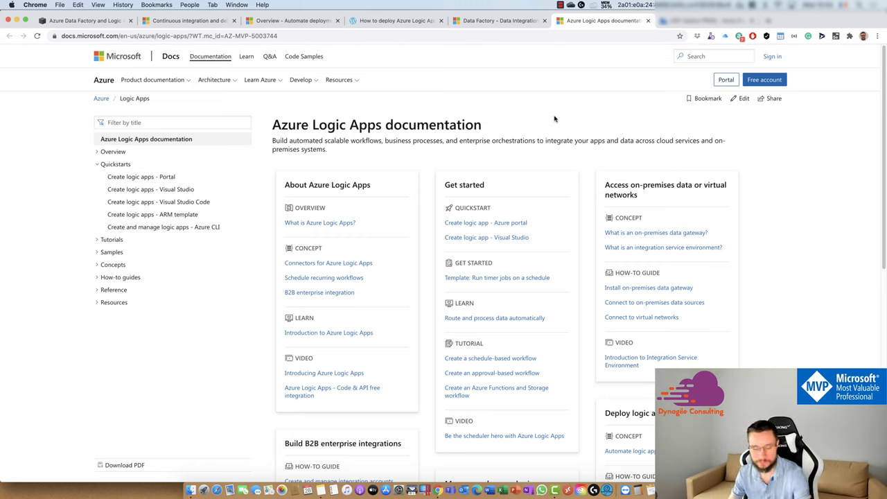
# - Switch to the incognito browser window and bring up the Azure portal home page
pyautogui.rightClick(438, 493)
pyautogui.click(459, 404)
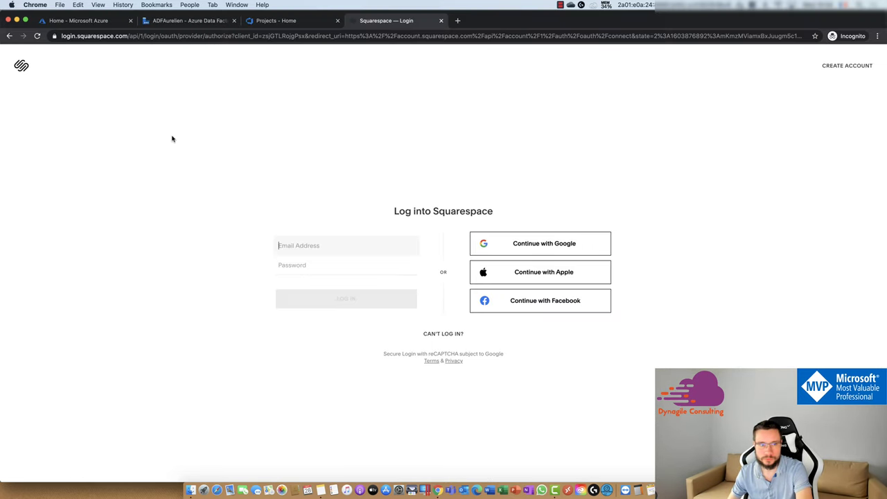
pyautogui.click(106, 25)
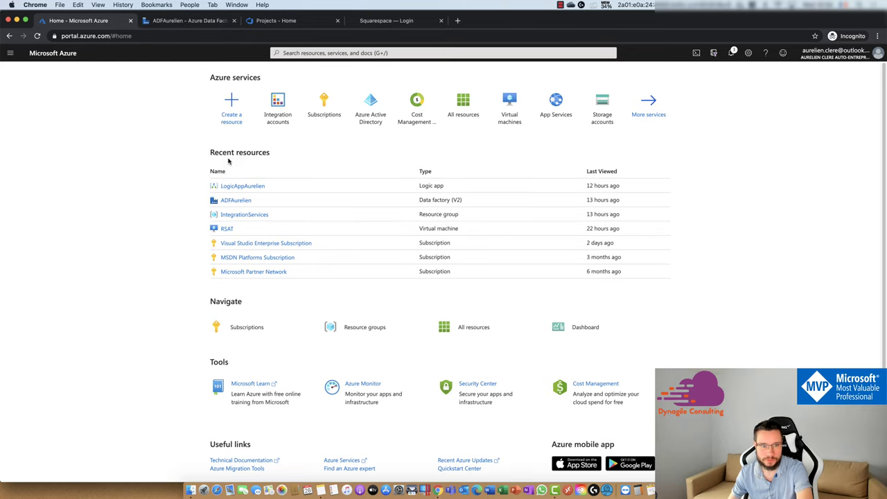
# - Open the logic app from the recent resources and look through the designer's common triggers and templates
pyautogui.click(233, 187)
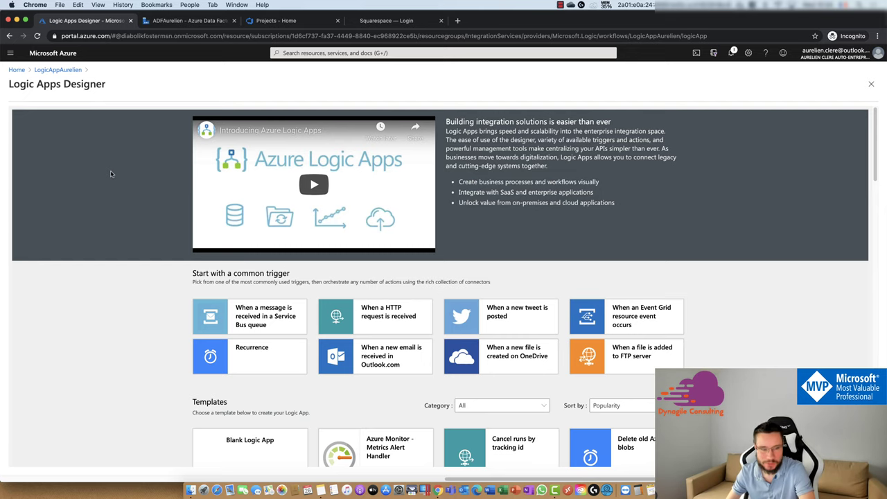
pyautogui.scroll(-3, 111, 174)
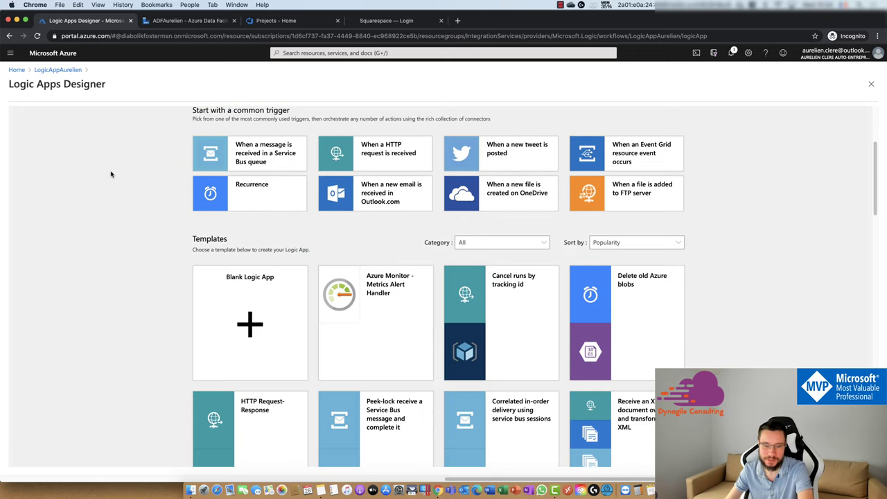
pyautogui.scroll(3, 111, 174)
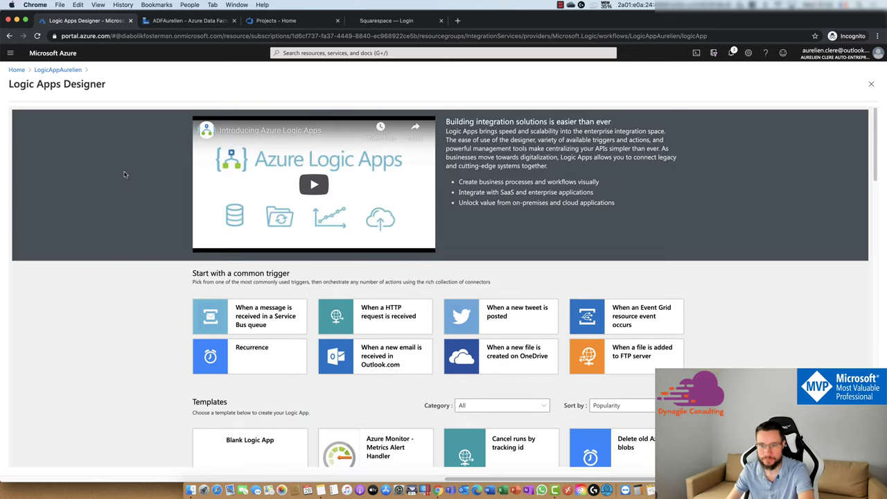
pyautogui.scroll(-2, 124, 175)
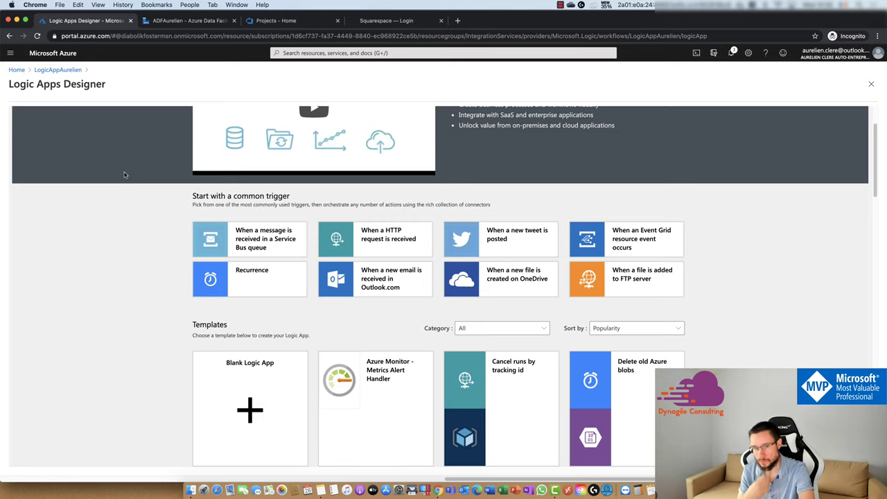
pyautogui.scroll(2, 124, 175)
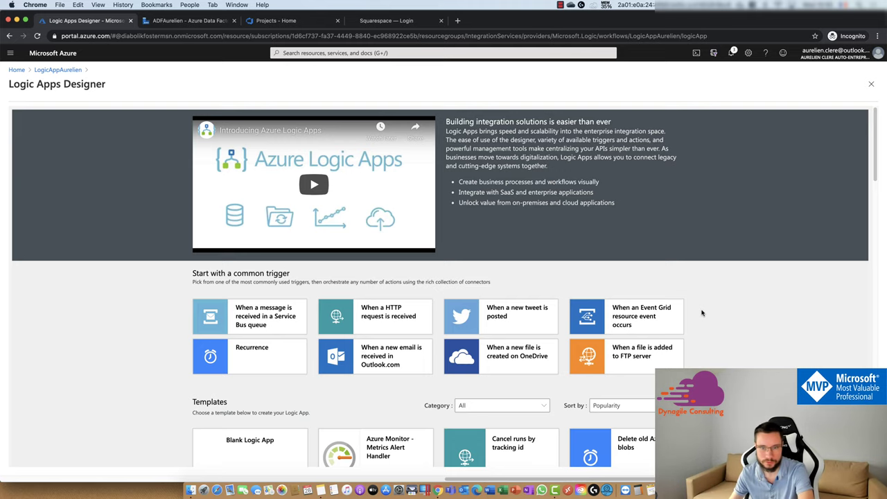
# - Return to the logic app's resource page and view its Logs page and Diagnostic settings
pyautogui.click(43, 70)
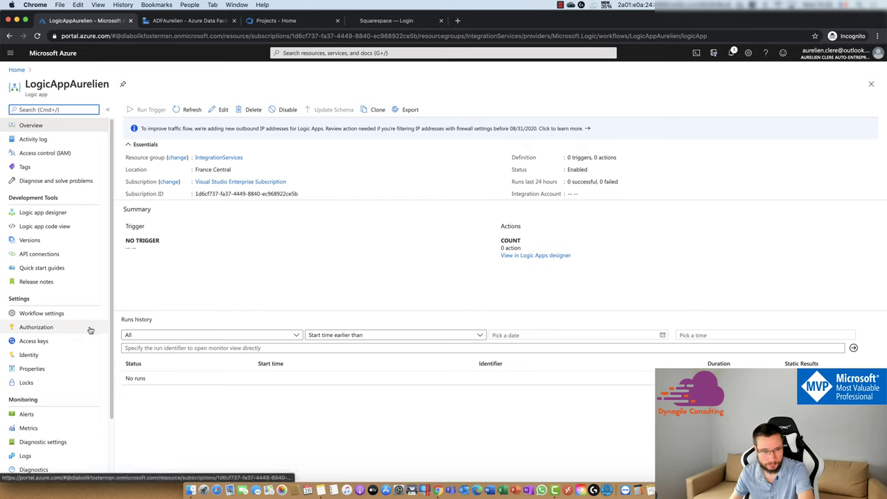
pyautogui.scroll(-3, 78, 343)
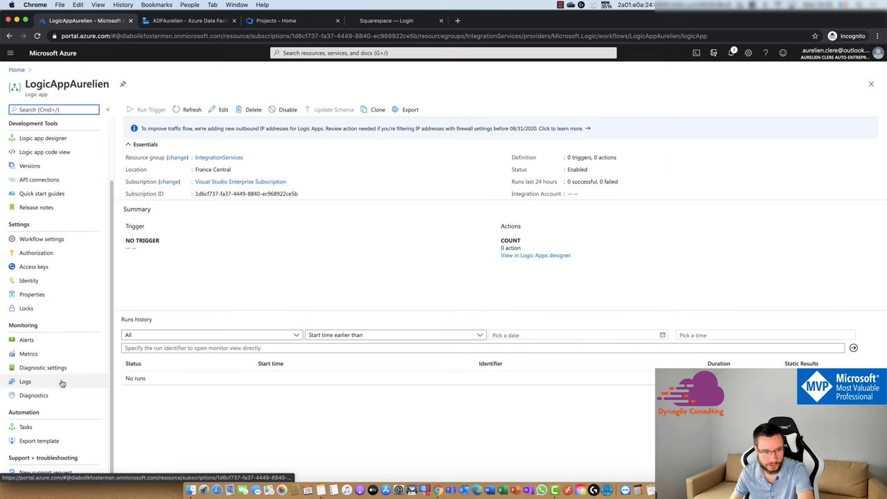
pyautogui.click(25, 382)
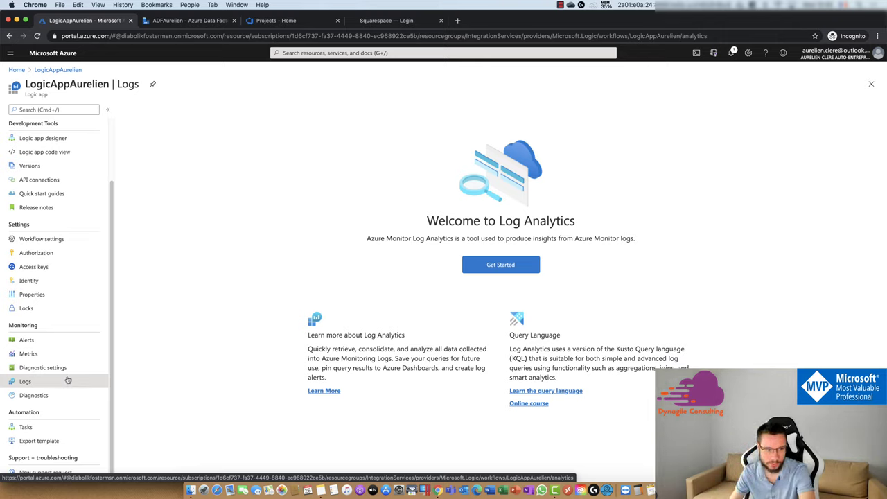
pyautogui.click(72, 371)
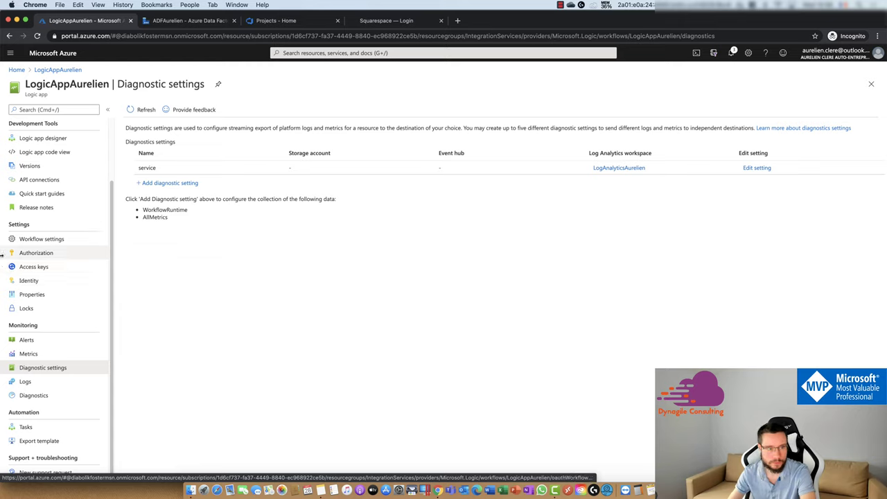
# - Open the logic app's Overview page and look over its summary, runs history and available resource pages
pyautogui.scroll(3, 15, 258)
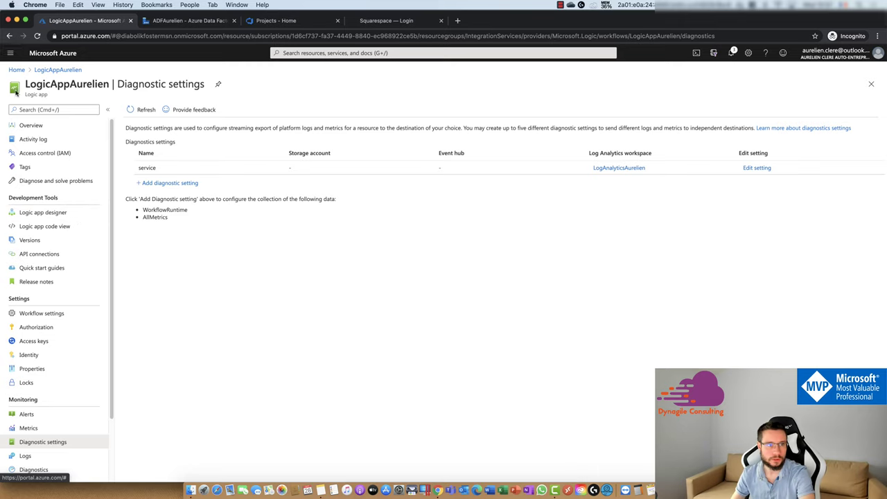
pyautogui.click(31, 125)
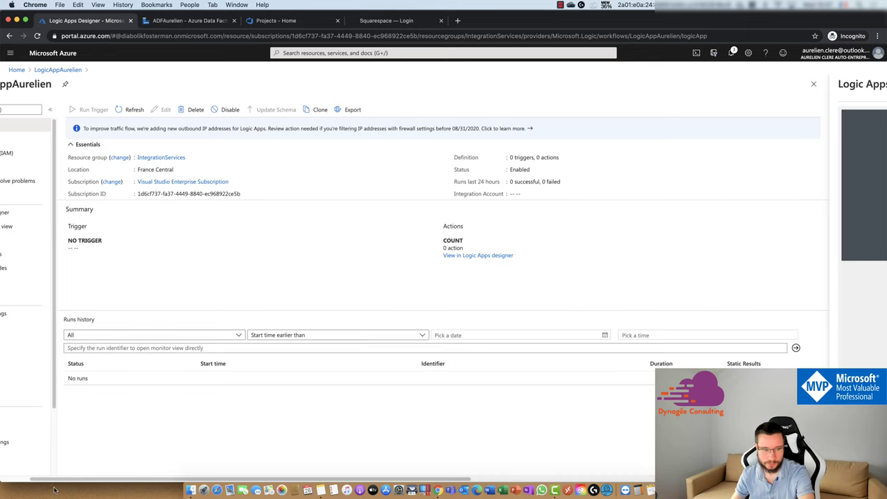
pyautogui.moveTo(66, 482); pyautogui.dragTo(27, 484)
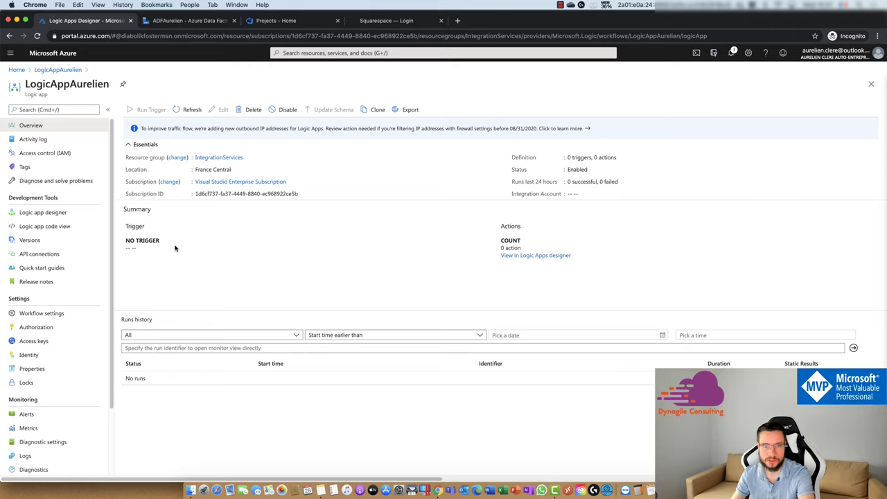
pyautogui.scroll(-5, 10, 394)
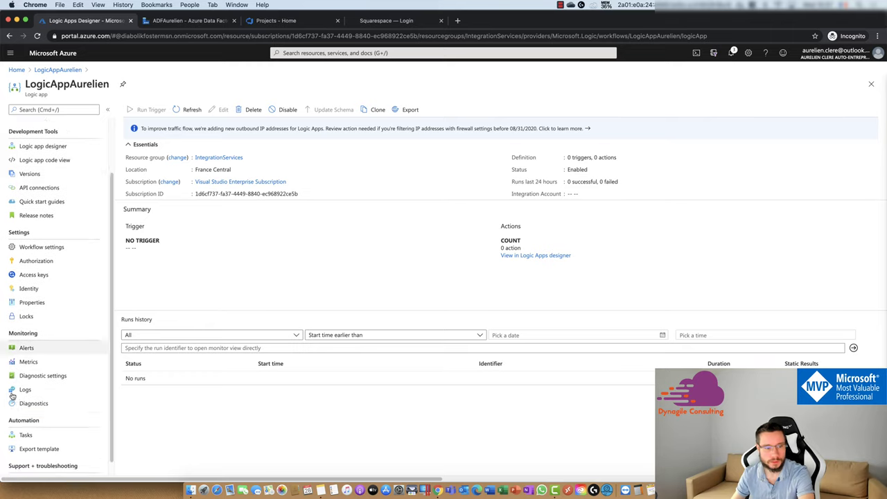
pyautogui.scroll(5, 28, 387)
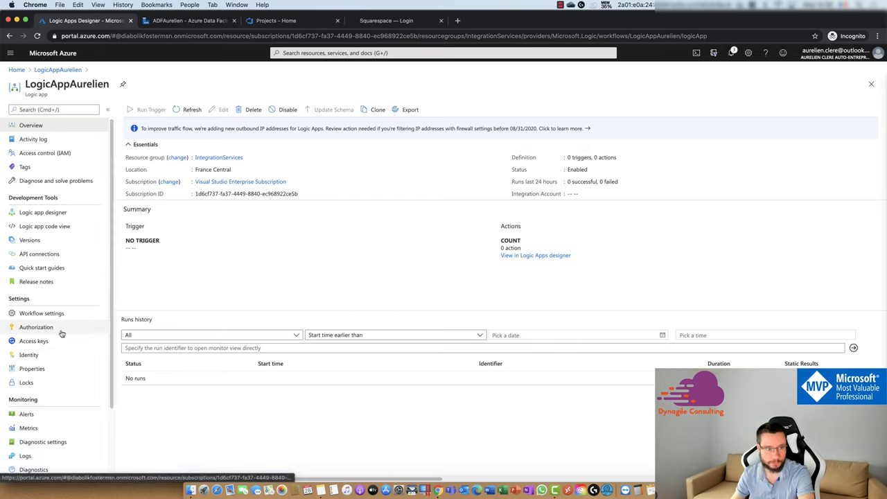
# - View the logic app's JSON definition in code view and return to the Logic app designer
pyautogui.click(55, 211)
pyautogui.click(59, 229)
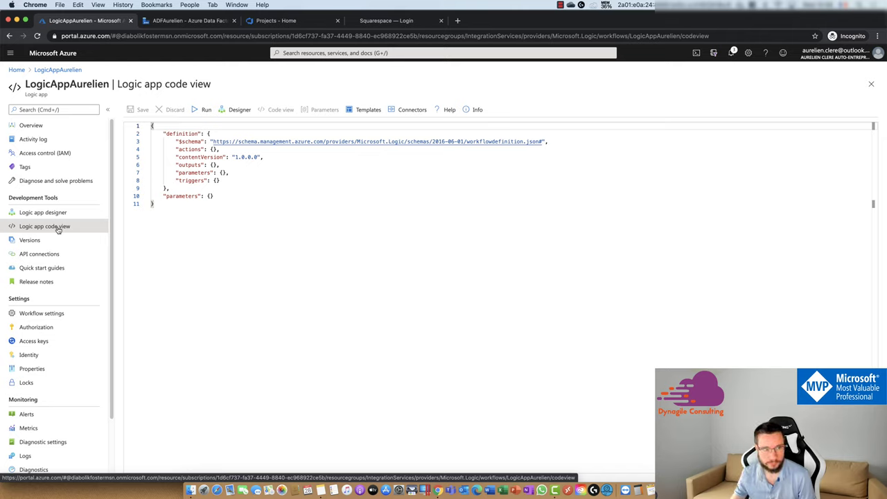
pyautogui.click(54, 214)
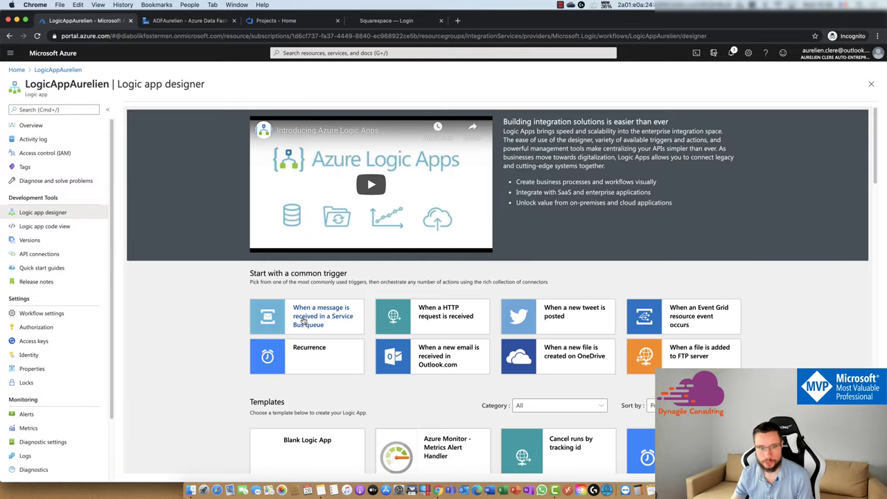
# - Start the logic app from the Service Bus queue message trigger, view its connection form, then discard the edits and return to the overview
pyautogui.click(303, 329)
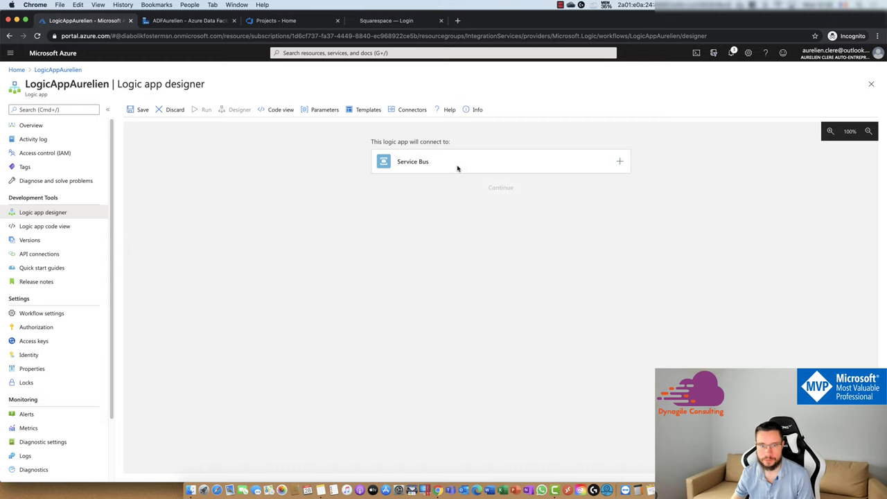
pyautogui.click(621, 163)
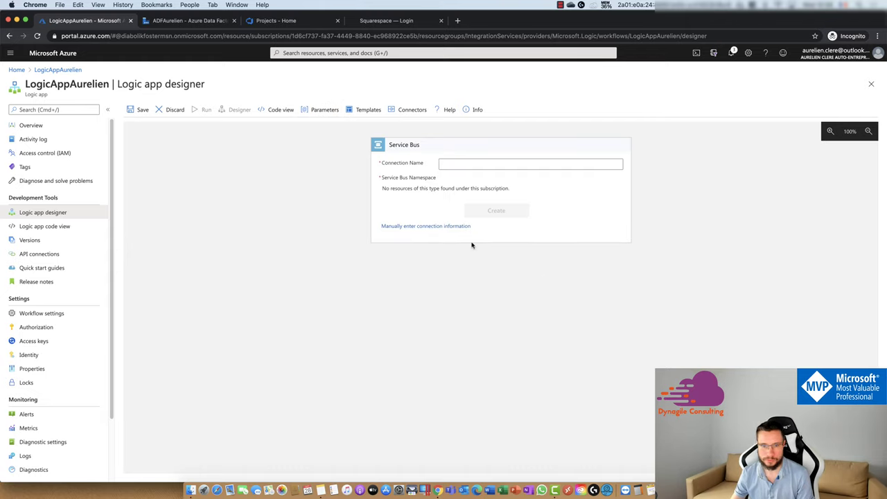
pyautogui.click(51, 225)
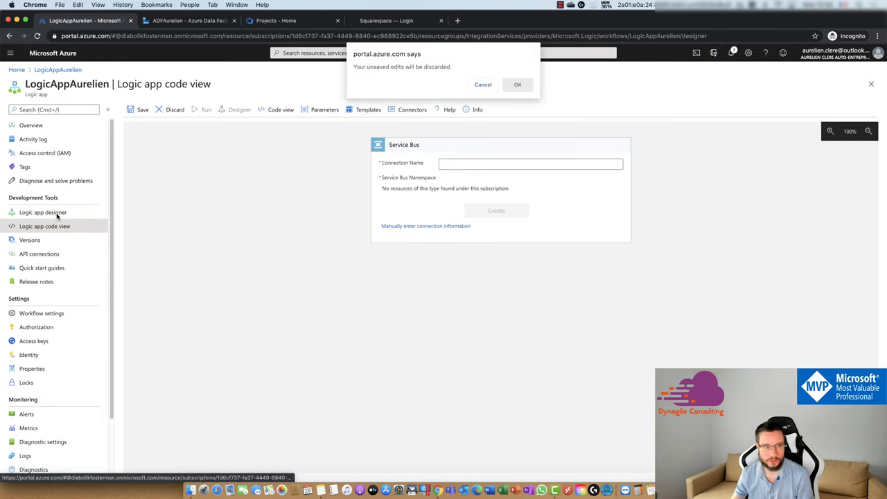
pyautogui.click(508, 84)
pyautogui.click(52, 212)
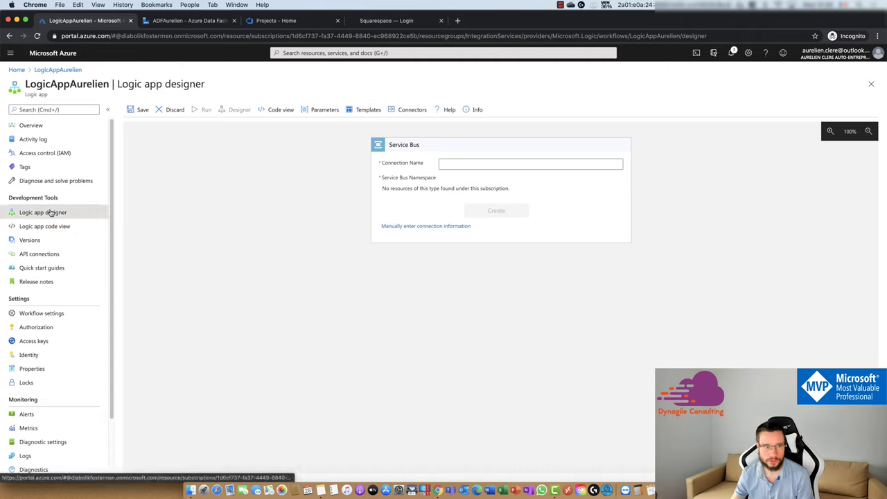
pyautogui.click(52, 126)
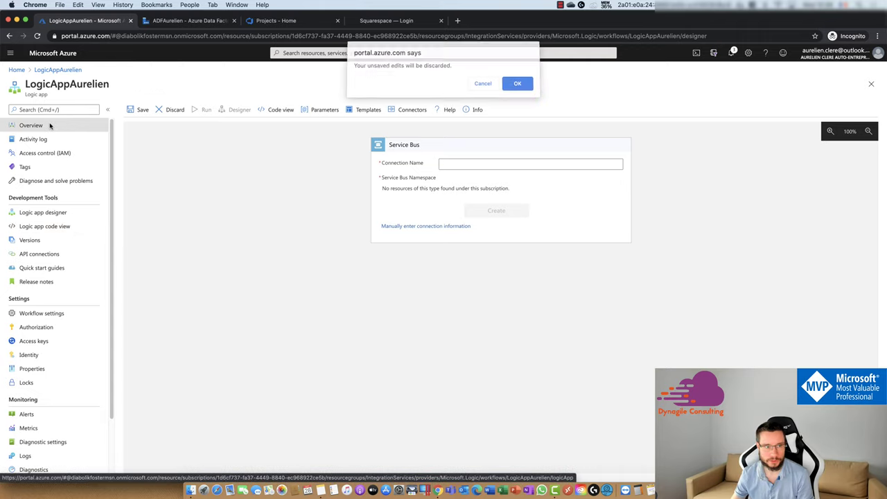
pyautogui.click(517, 83)
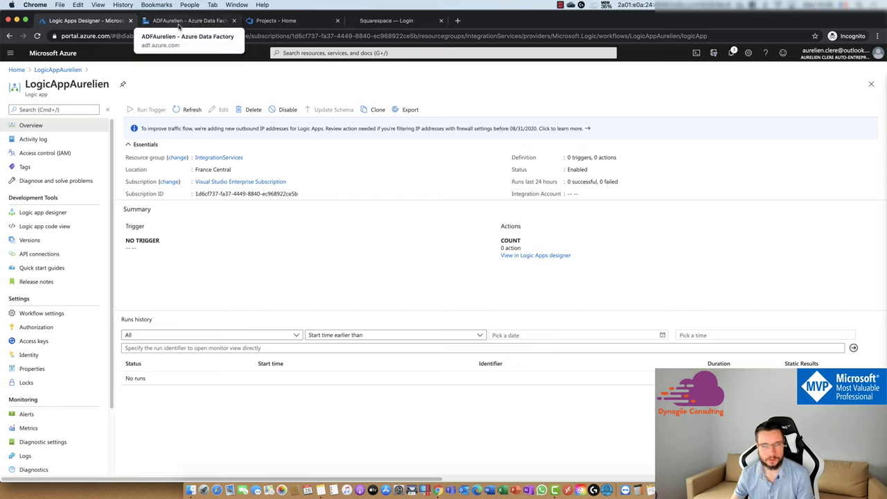
# - Bring up the data factory's authoring page, then switch to Azure DevOps and open the ADF project's repository files
pyautogui.click(179, 26)
pyautogui.click(416, 284)
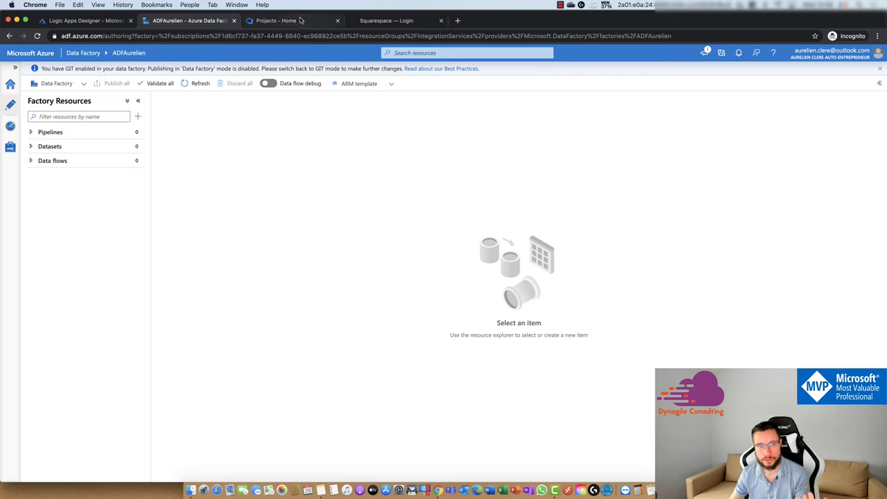
pyautogui.click(301, 20)
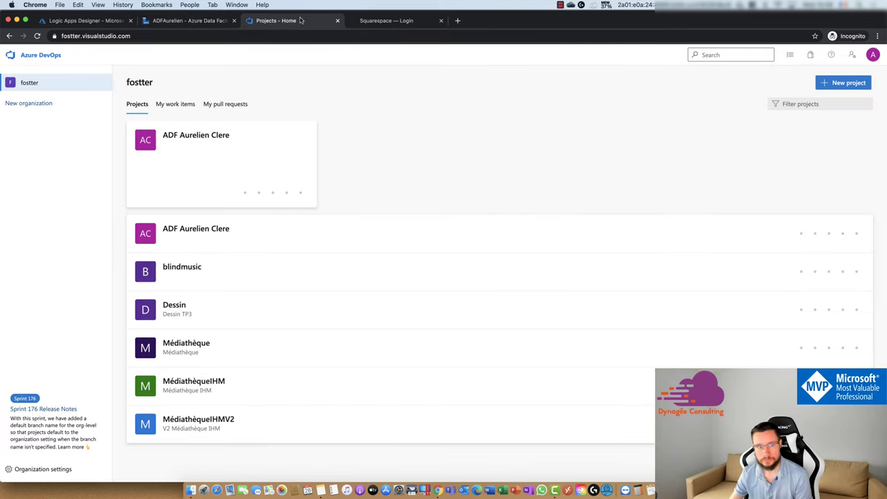
pyautogui.click(212, 135)
pyautogui.click(88, 197)
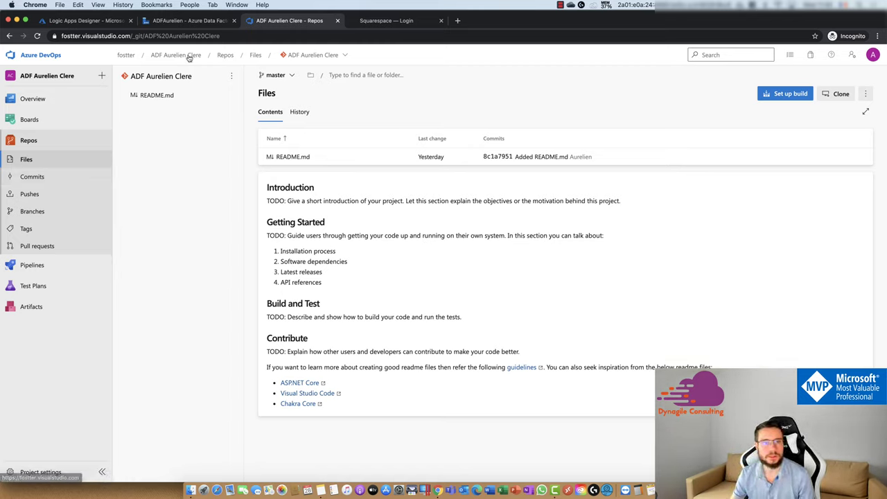
# - Return to the data factory and look through its home page's getting-started options, videos and tutorials
pyautogui.click(186, 22)
pyautogui.click(50, 89)
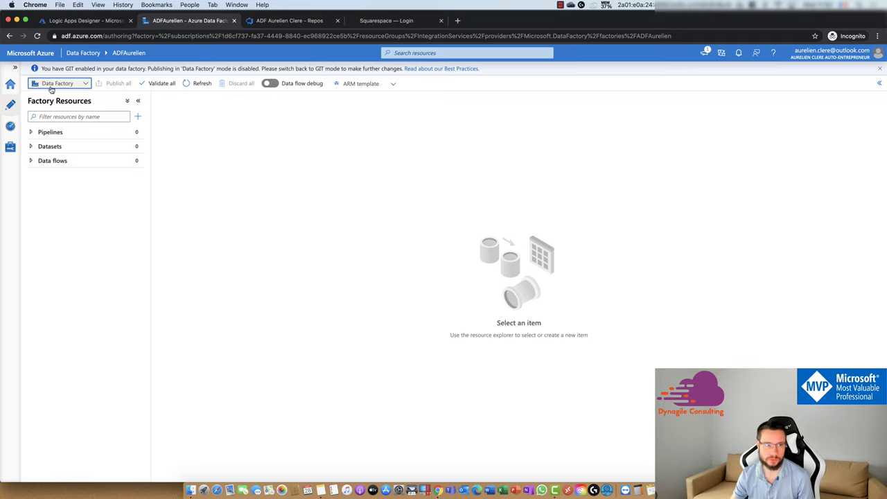
pyautogui.click(10, 84)
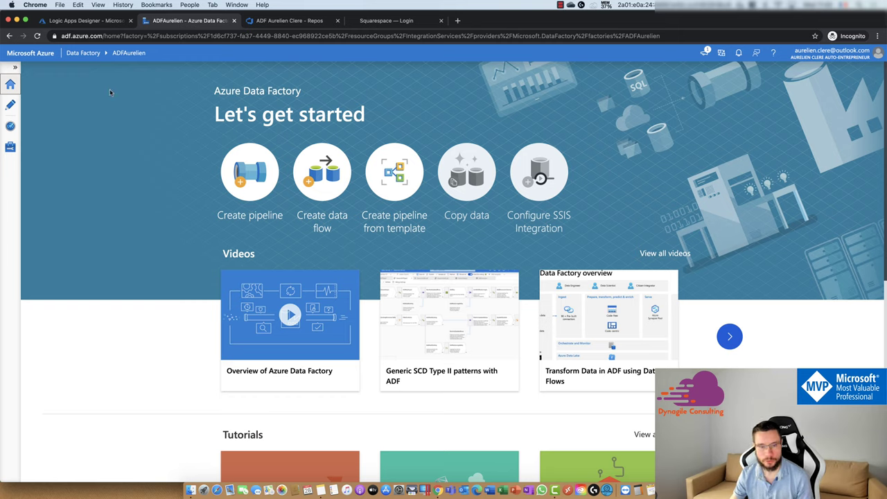
pyautogui.scroll(-5, 173, 328)
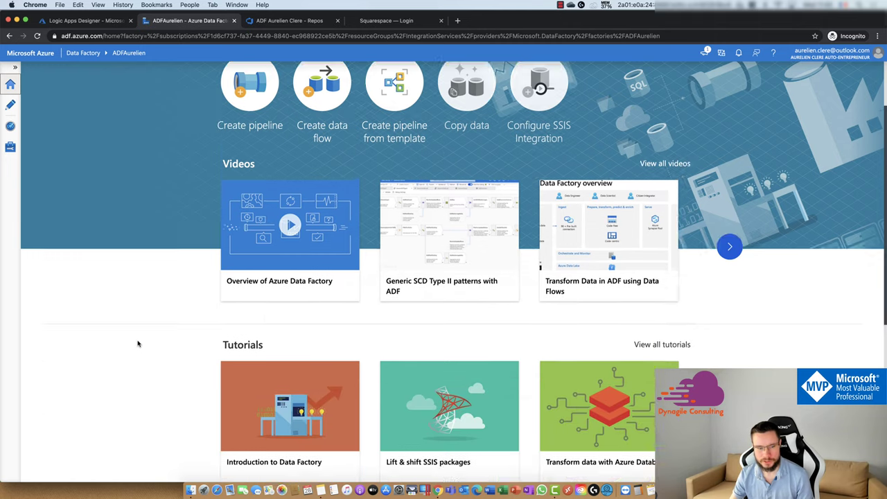
pyautogui.scroll(-3, 197, 349)
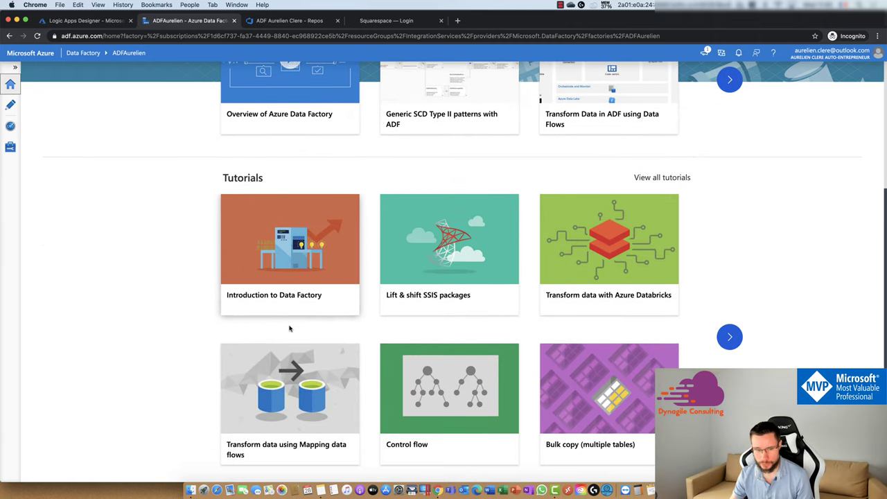
pyautogui.scroll(8, 199, 322)
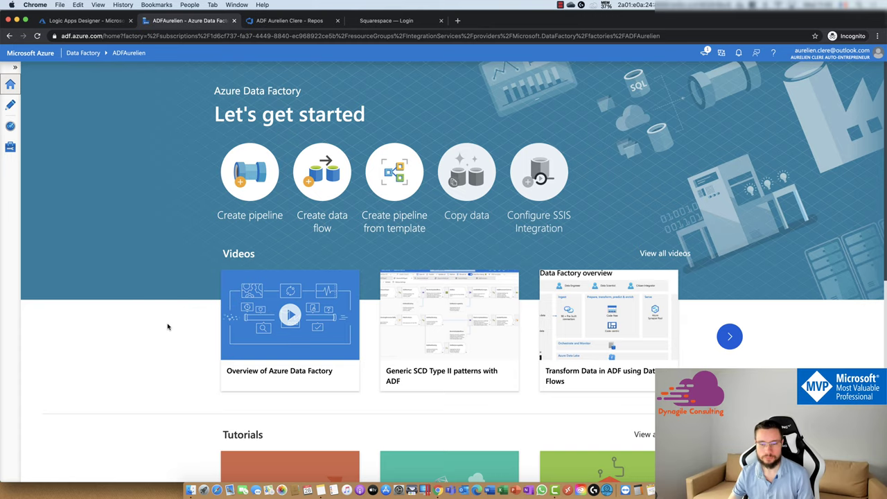
# - Open the data factory's authoring page, expand the factory resource groups and create a new pipeline
pyautogui.click(12, 106)
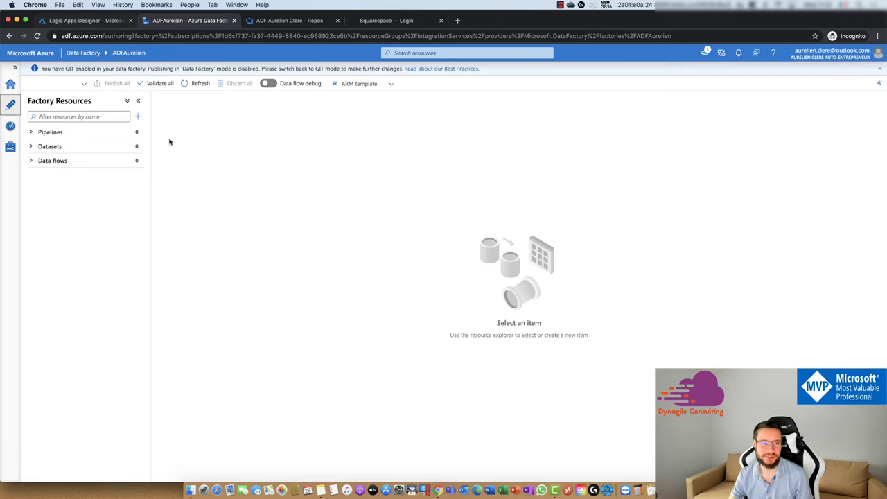
pyautogui.click(61, 133)
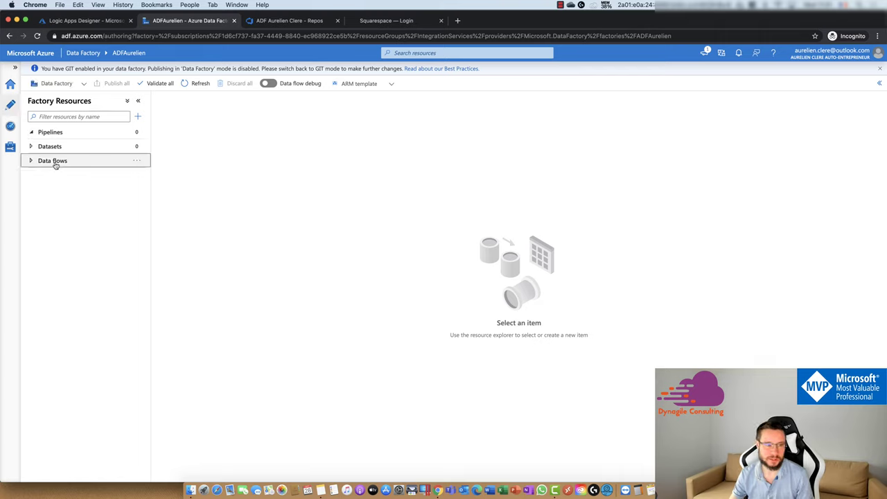
pyautogui.click(55, 161)
pyautogui.click(84, 147)
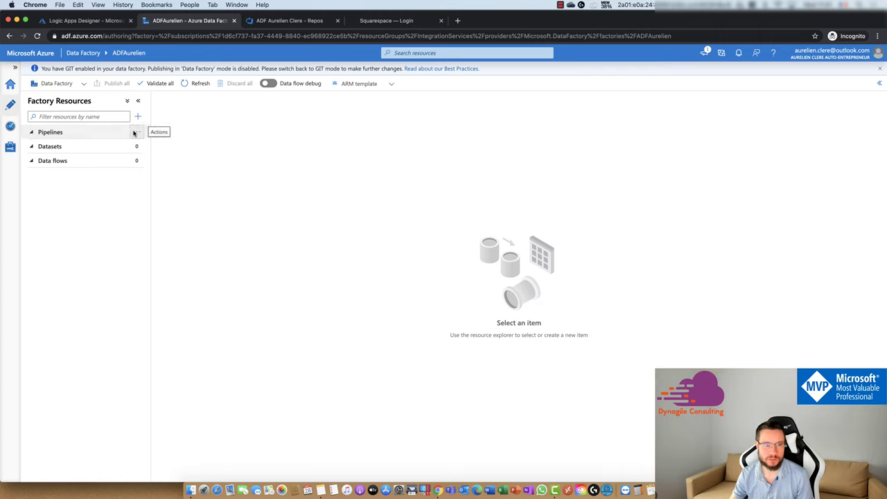
pyautogui.click(135, 132)
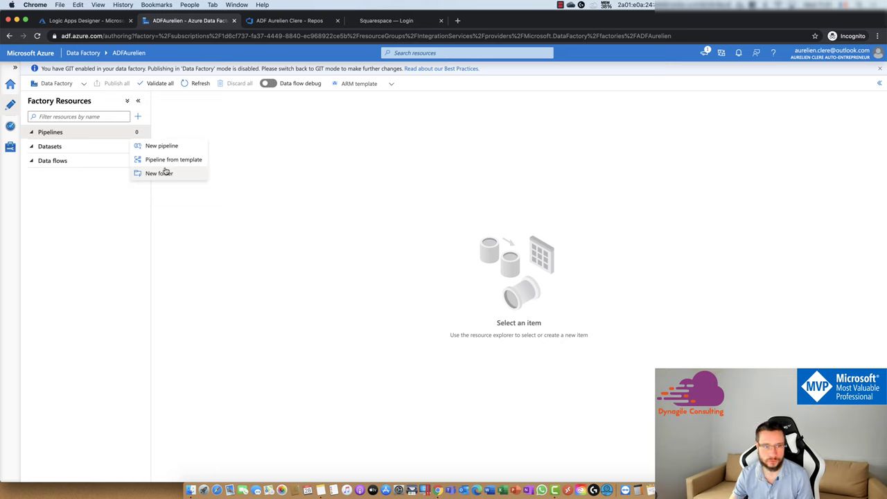
pyautogui.click(163, 146)
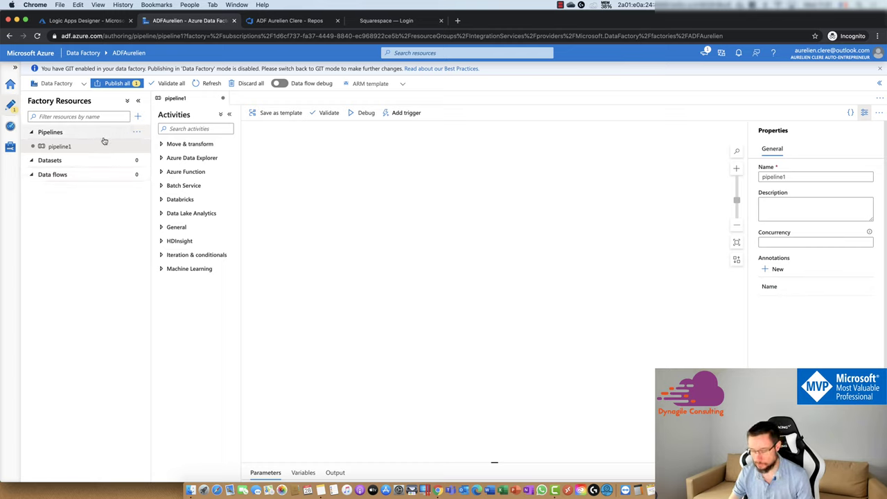
# - Expand the activity categories from Move & transform to Data Lake Analytics and place a Copy data activity on the pipeline canvas
pyautogui.click(162, 143)
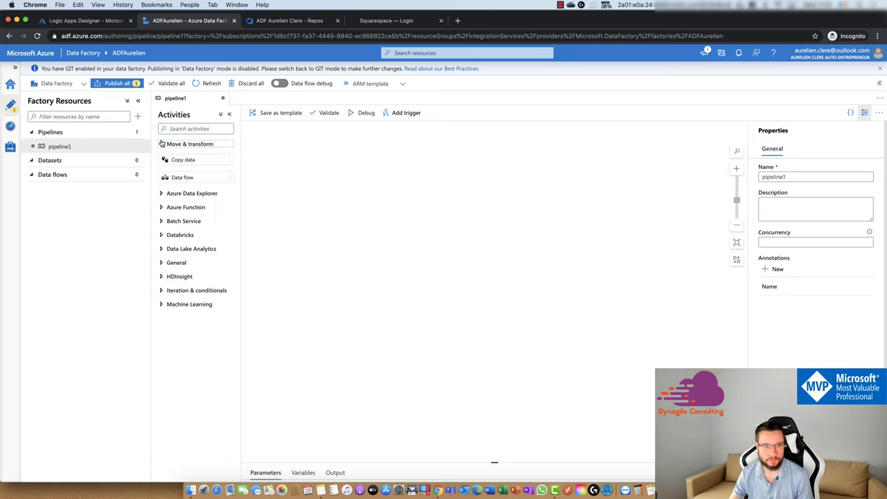
pyautogui.click(164, 195)
pyautogui.click(161, 225)
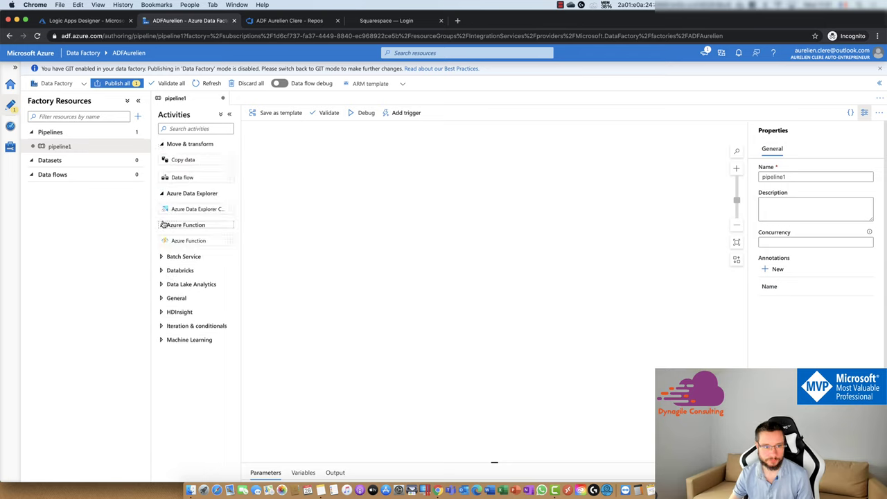
pyautogui.click(161, 257)
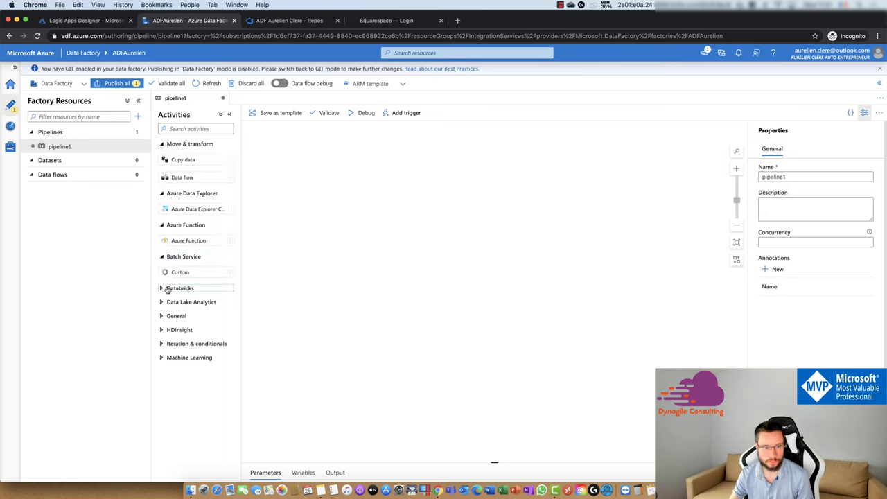
pyautogui.click(162, 288)
pyautogui.click(162, 356)
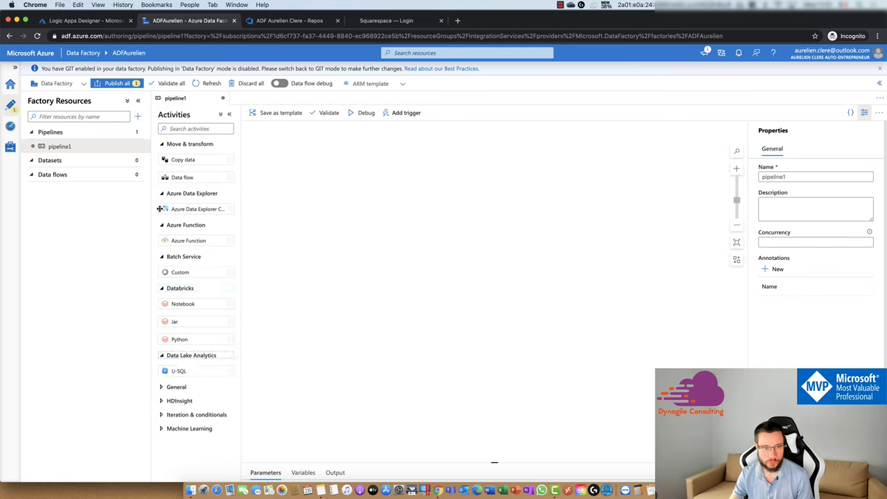
pyautogui.moveTo(186, 160); pyautogui.dragTo(326, 228)
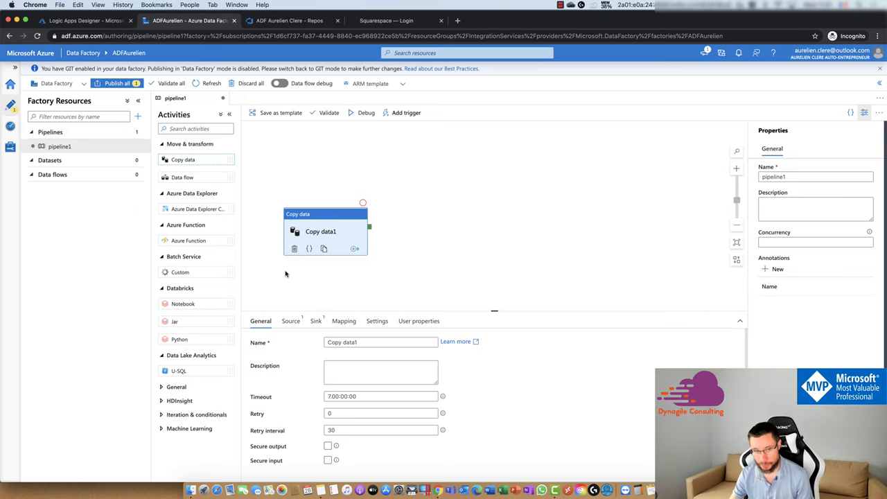
pyautogui.moveTo(303, 216); pyautogui.dragTo(314, 217)
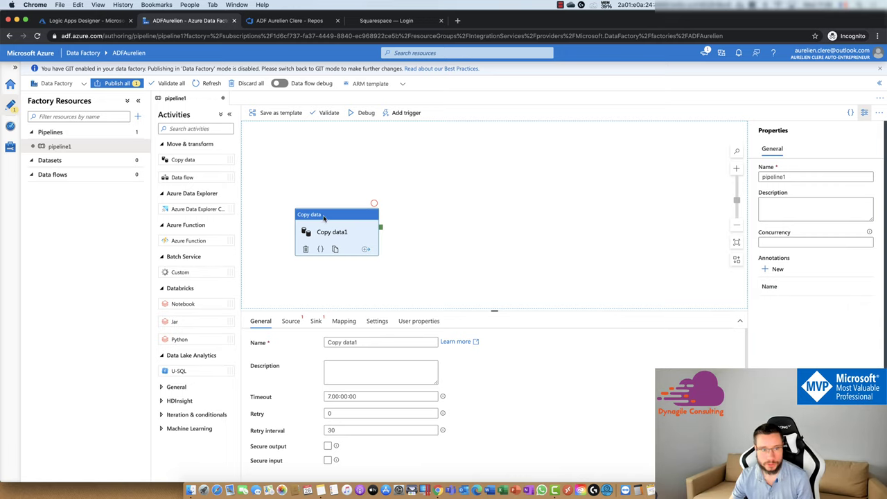
# - Place a Data flow activity beside the Copy data activity, creating a new data flow named dataflow1, and dismiss the guidance tip
pyautogui.moveTo(182, 177); pyautogui.dragTo(457, 228)
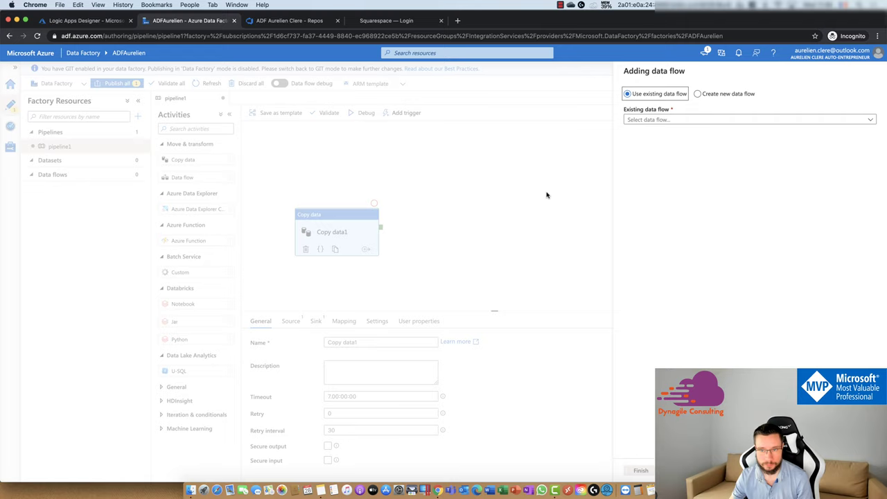
pyautogui.click(671, 117)
pyautogui.click(676, 152)
pyautogui.rightClick(707, 97)
pyautogui.click(705, 109)
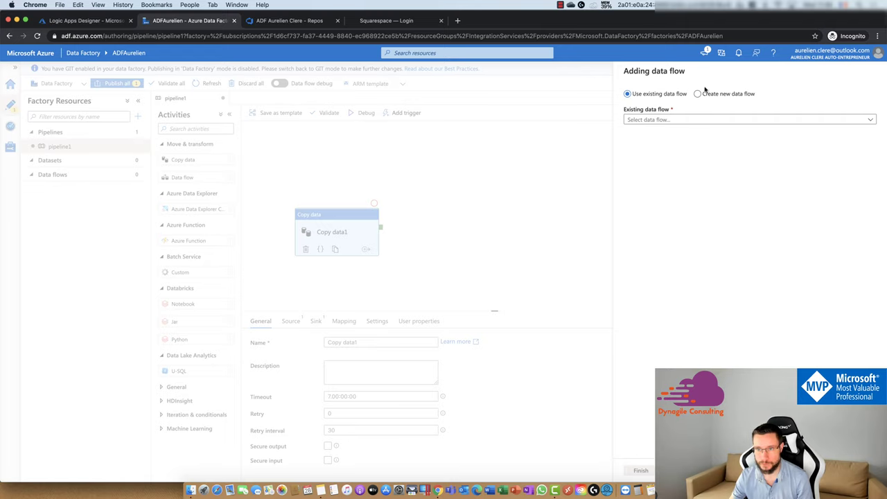
pyautogui.click(698, 93)
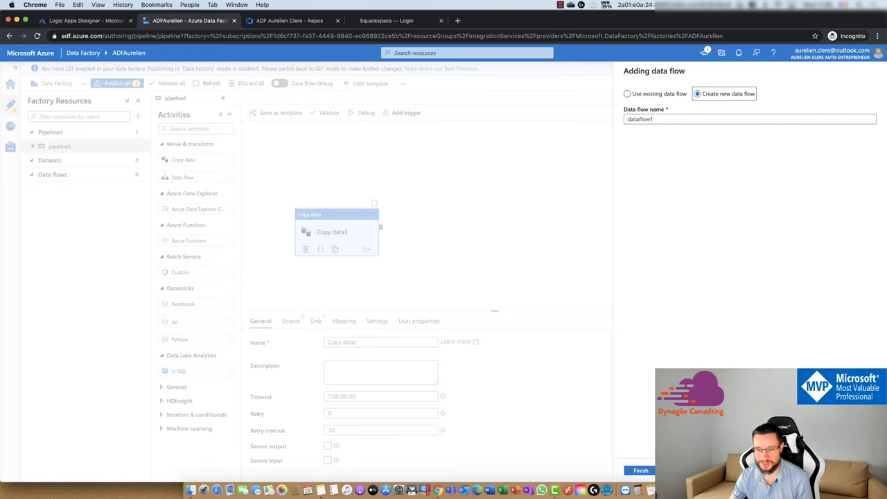
pyautogui.click(640, 470)
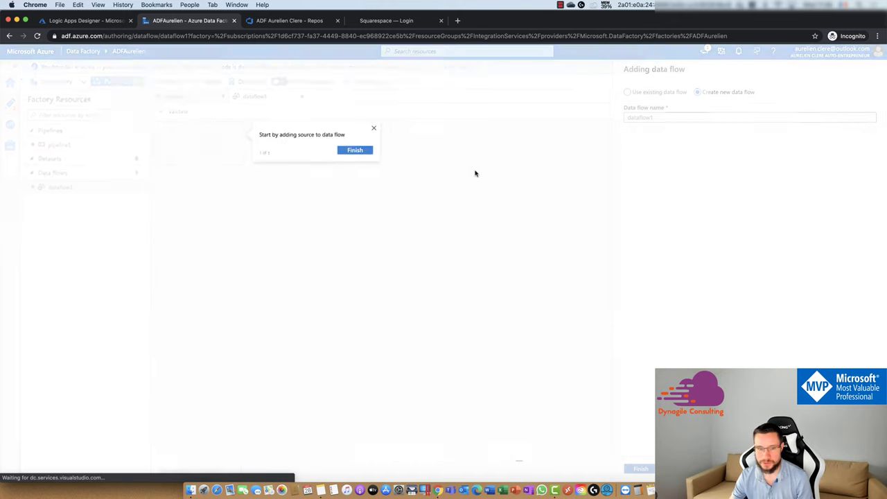
pyautogui.click(374, 127)
# - In pipeline1, link Copy data1 to the dataflow1 activity and place a second Copy data activity below the first
pyautogui.click(132, 144)
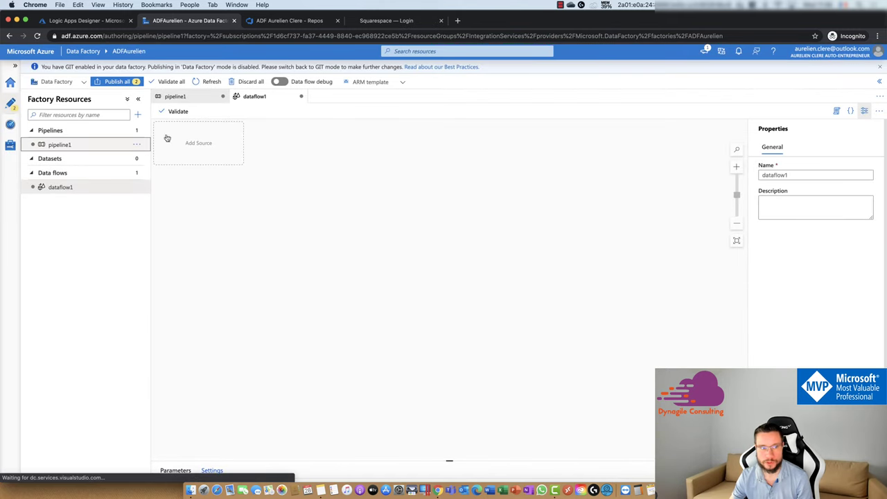
pyautogui.moveTo(381, 228); pyautogui.dragTo(457, 234)
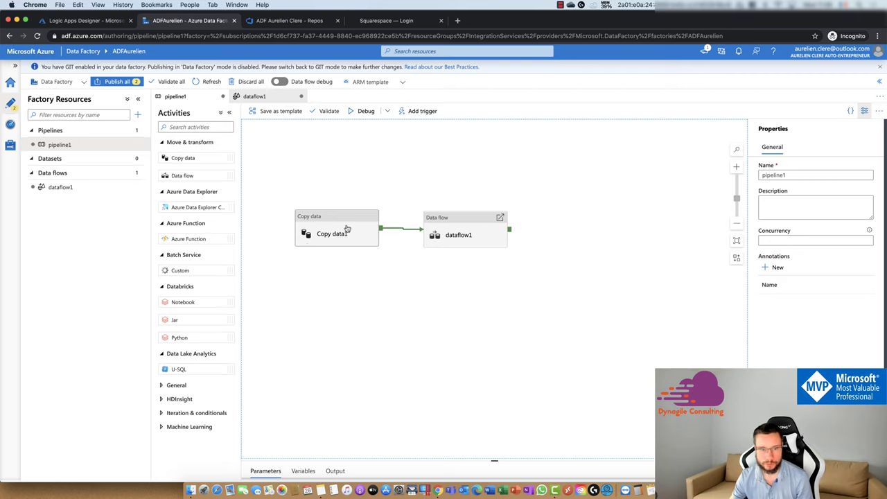
pyautogui.moveTo(202, 156); pyautogui.dragTo(355, 305)
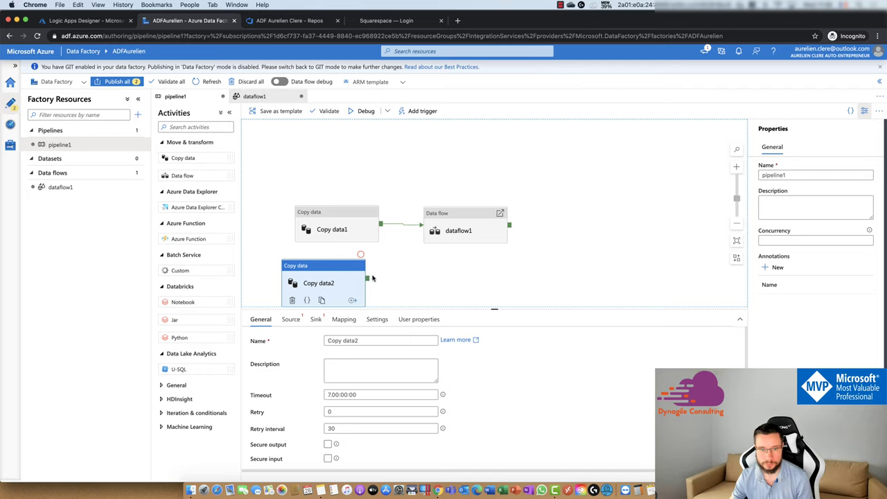
pyautogui.moveTo(367, 278); pyautogui.dragTo(407, 250)
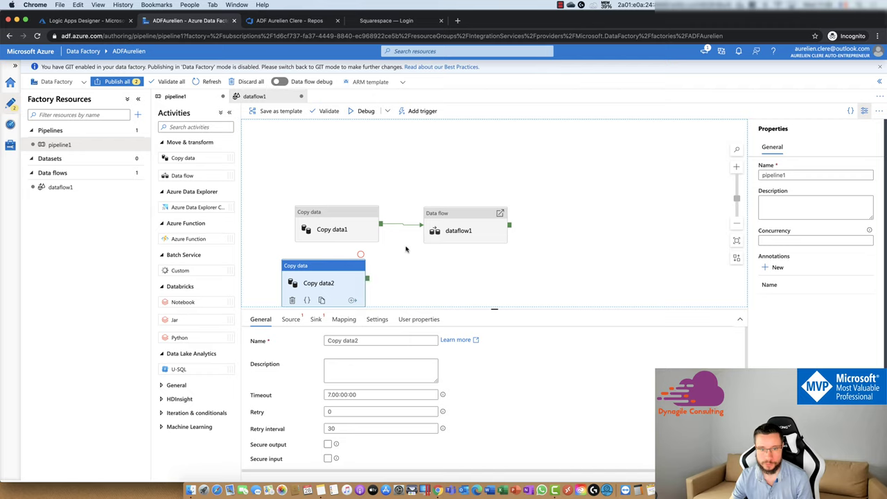
pyautogui.click(376, 277)
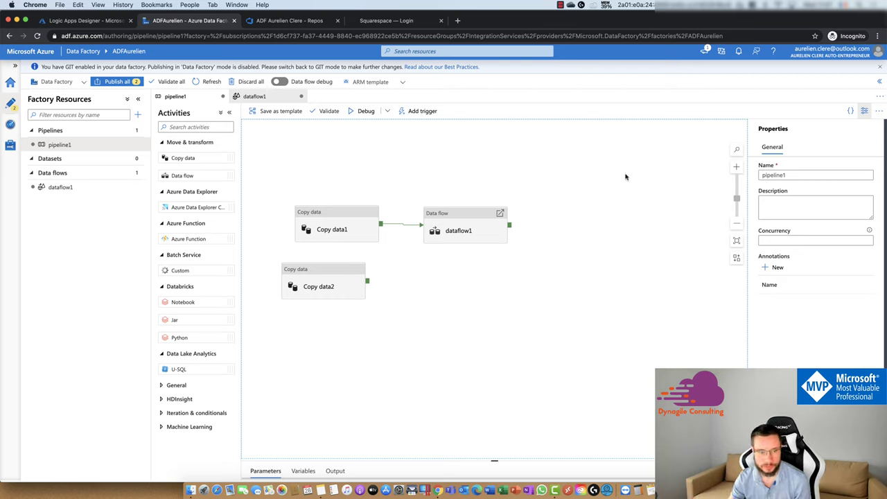
# - Expand the General activities, add an Azure Function activity below the data flow and link Copy data1 to it
pyautogui.click(176, 386)
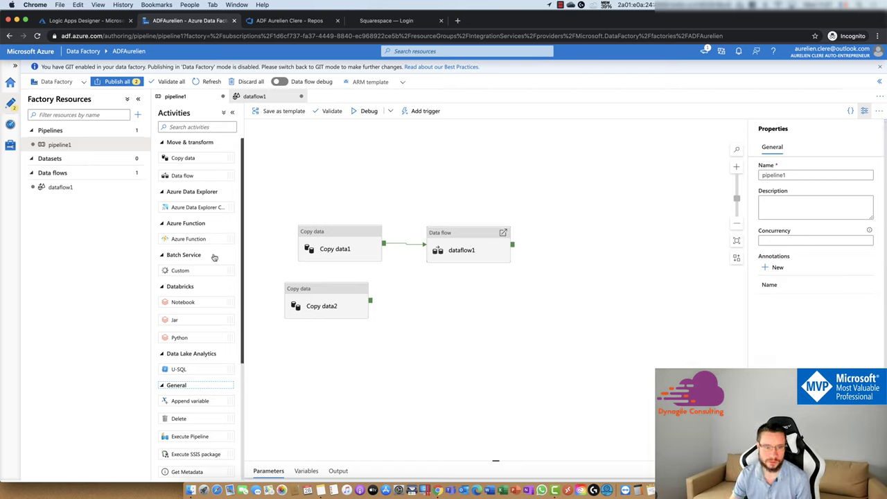
pyautogui.moveTo(191, 239); pyautogui.dragTo(478, 295)
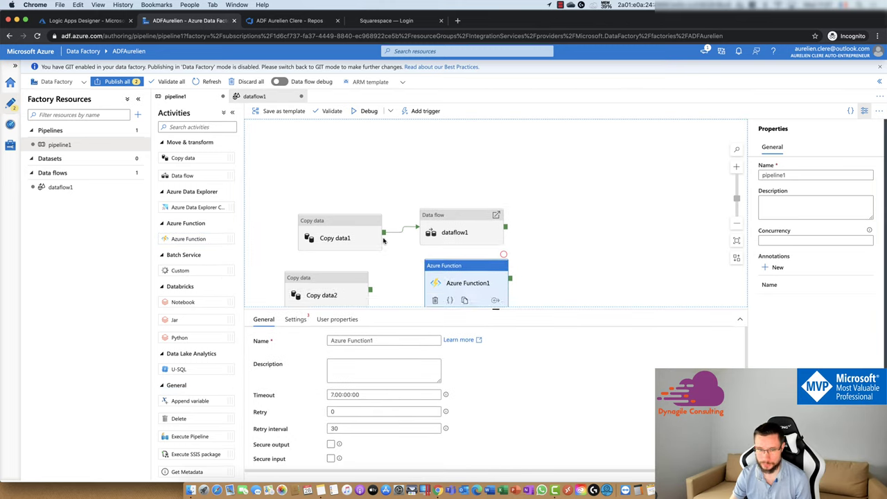
pyautogui.moveTo(384, 233); pyautogui.dragTo(437, 284)
pyautogui.click(534, 294)
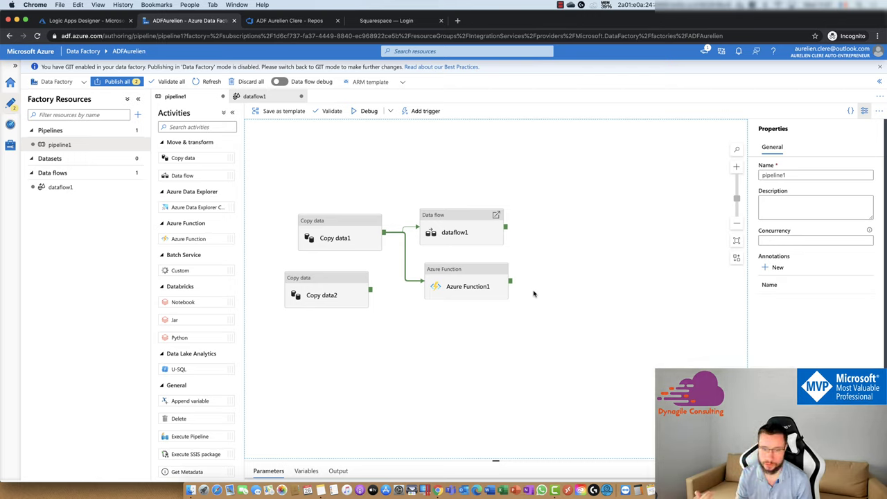
pyautogui.moveTo(469, 273)
pyautogui.mouseDown()
pyautogui.moveTo(465, 303)
pyautogui.moveTo(465, 276)
pyautogui.mouseUp()
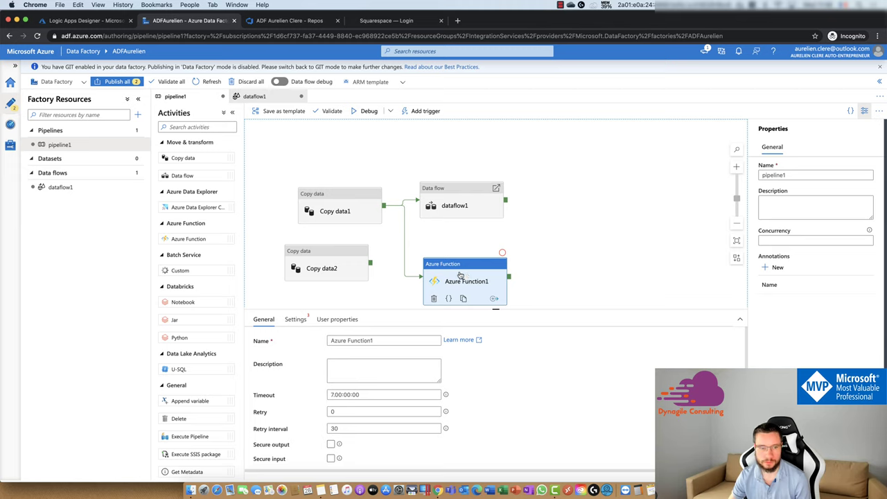
# - Place an Execute SSIS package activity beside the data flow activity and look through the activity list
pyautogui.scroll(-5, 173, 340)
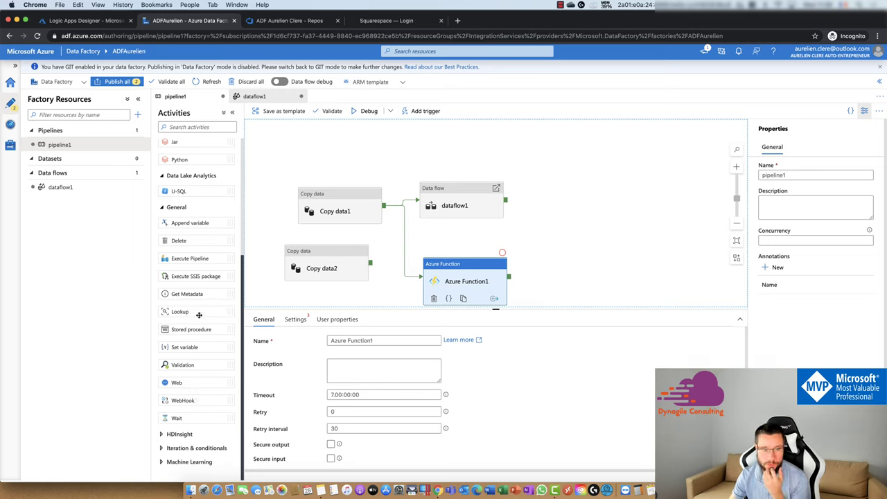
pyautogui.moveTo(190, 276); pyautogui.dragTo(571, 201)
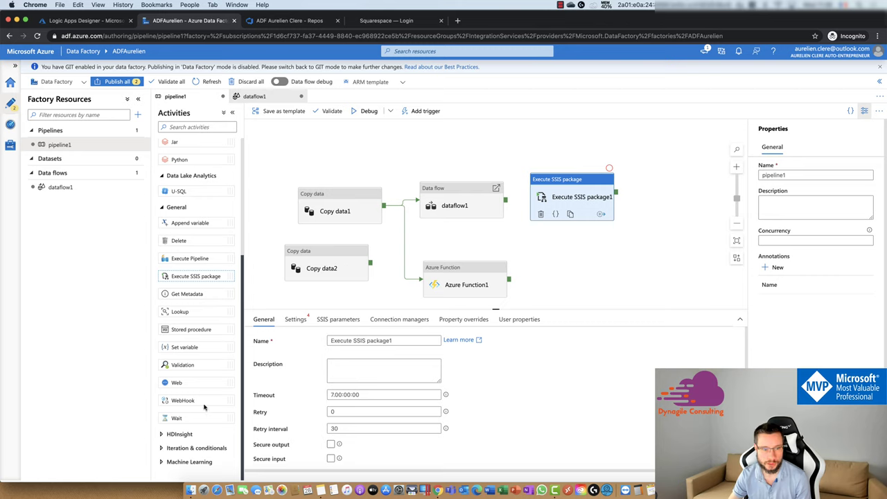
pyautogui.scroll(5, 199, 412)
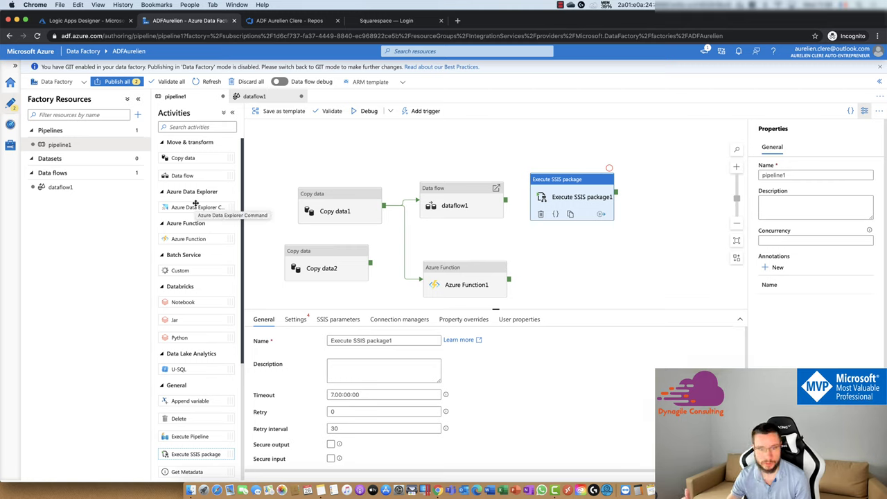
pyautogui.scroll(-5, 196, 203)
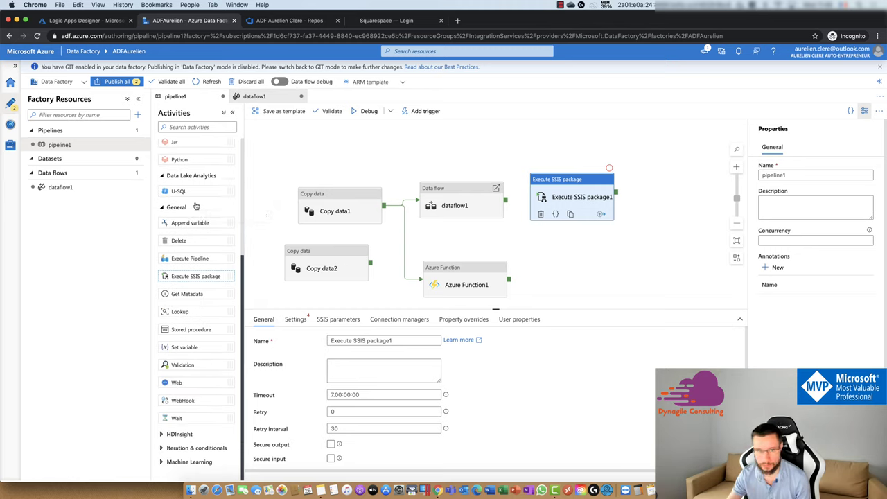
pyautogui.scroll(5, 195, 207)
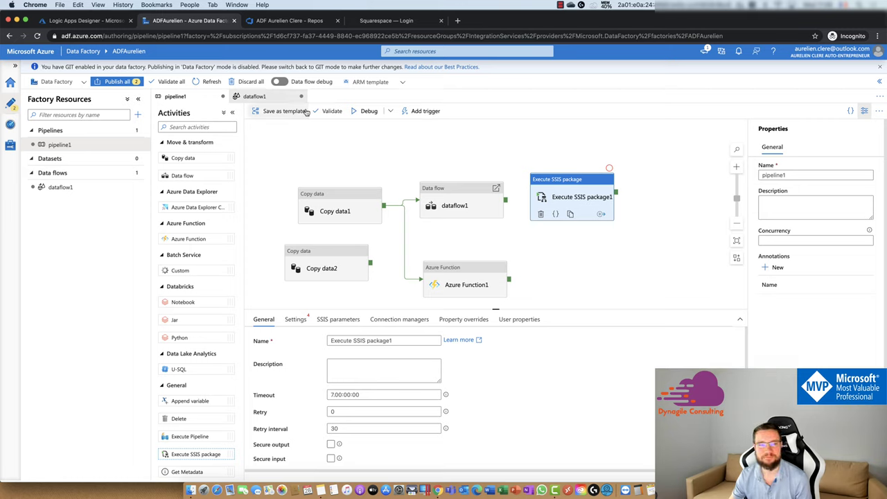
# - Open dataflow1, add a source to it and dismiss the guidance tip
pyautogui.click(66, 187)
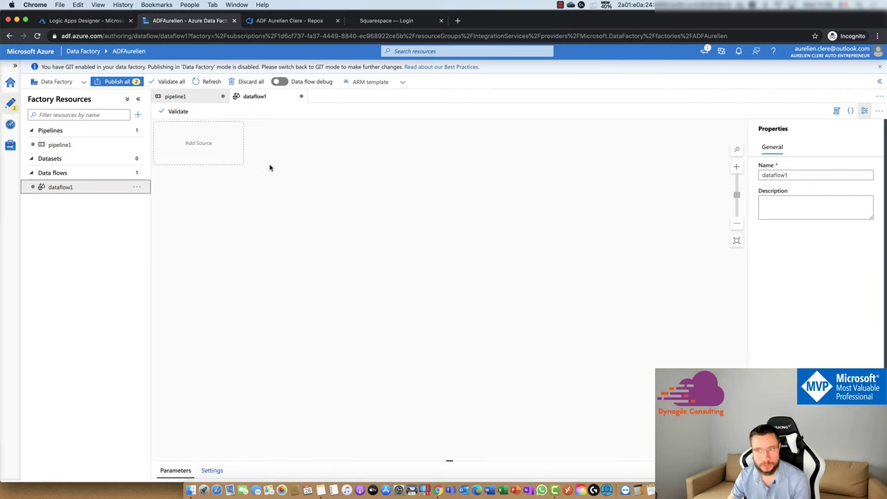
pyautogui.click(198, 145)
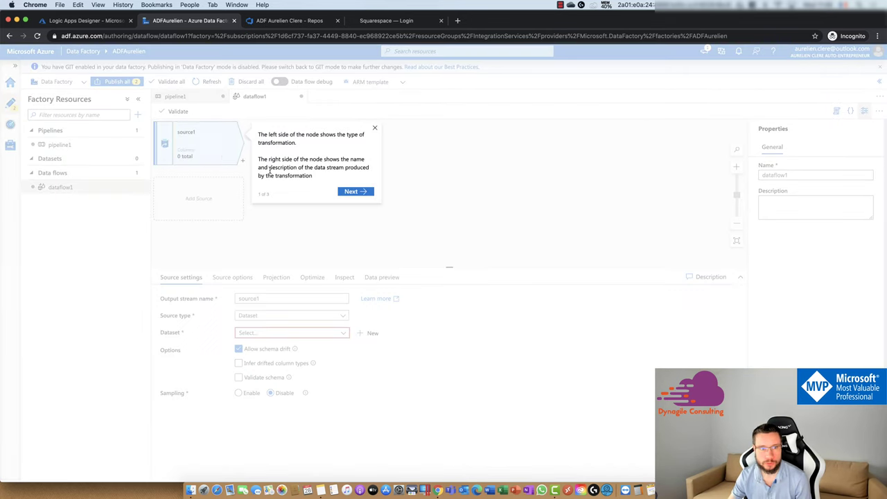
pyautogui.click(375, 128)
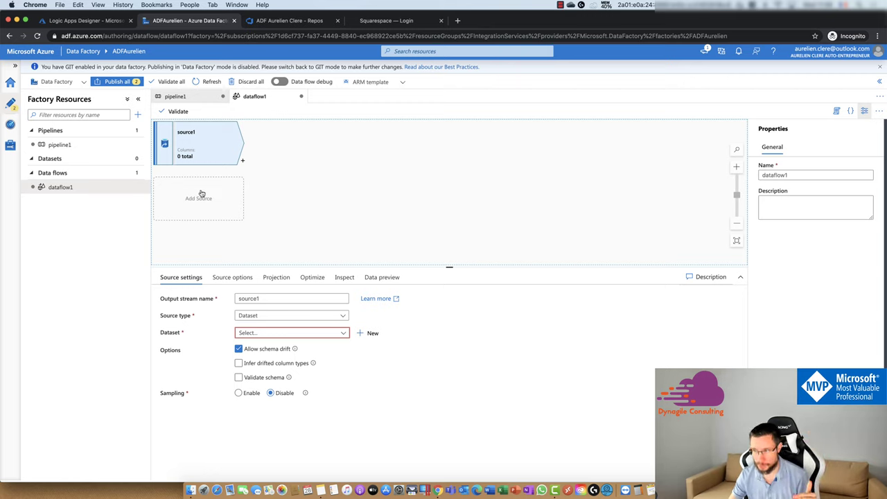
# - Look through the transformations available for source1, from Join to Sink, and inspect the source's columns
pyautogui.click(243, 160)
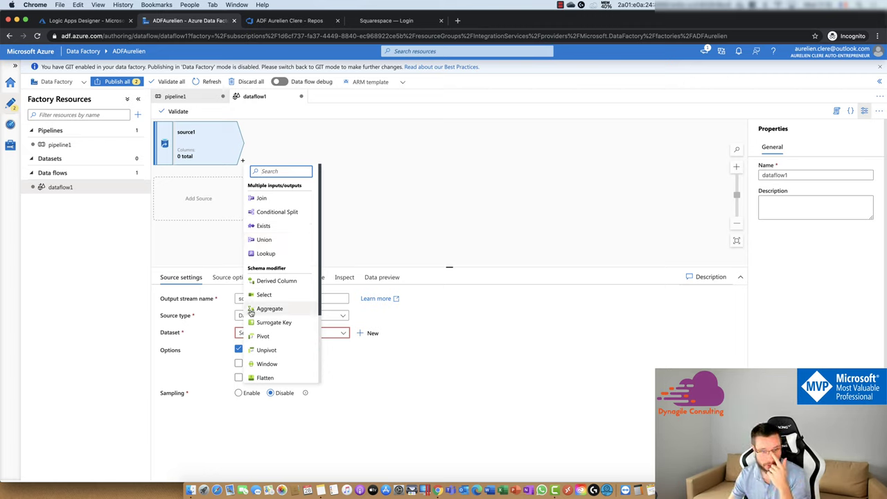
pyautogui.scroll(-5, 281, 338)
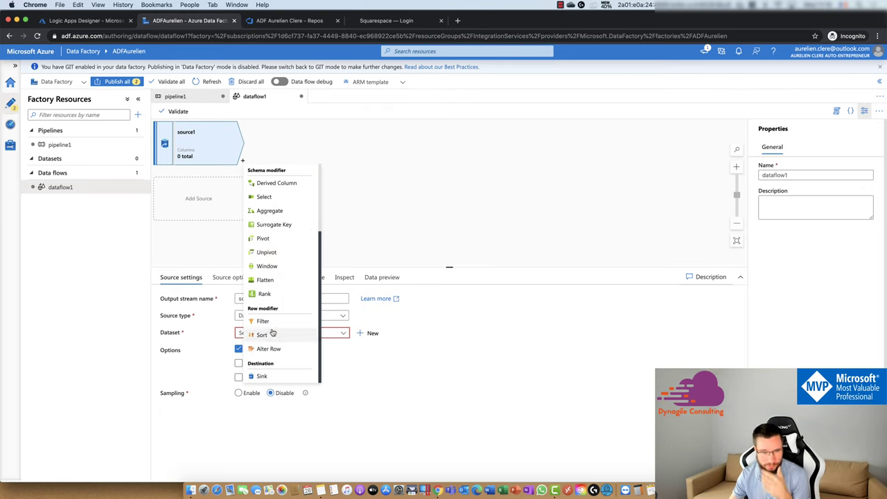
pyautogui.scroll(3, 274, 334)
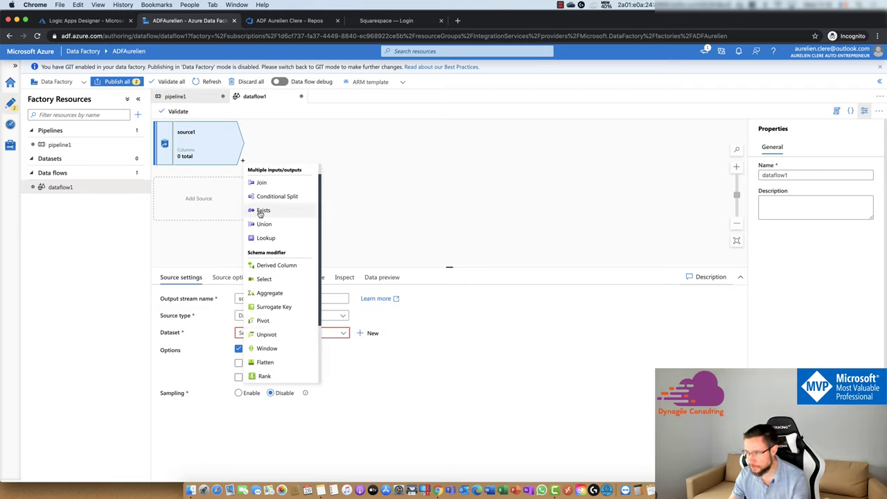
pyautogui.click(455, 166)
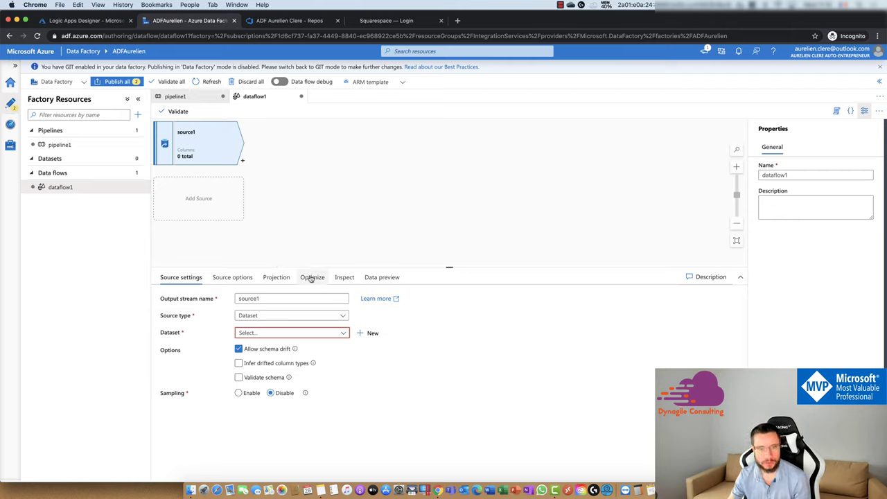
pyautogui.click(338, 281)
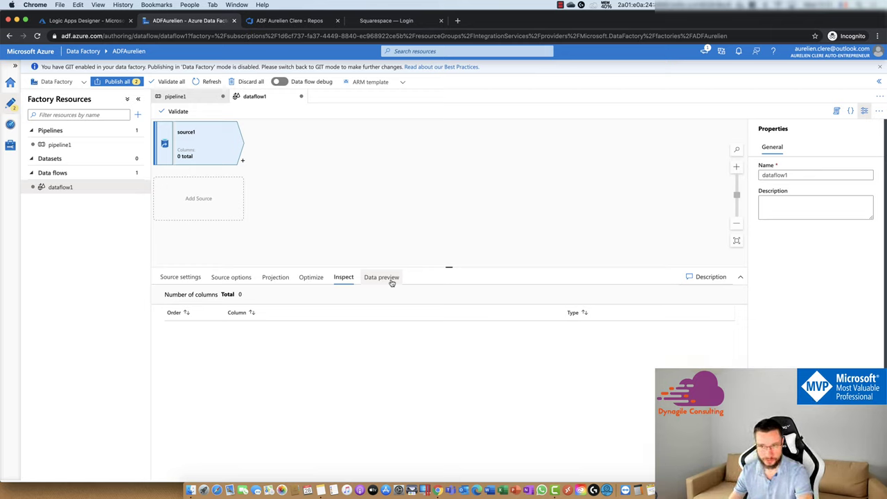
# - Start a new dataset, browse the available data stores and create it with the Dynamics AX data store
pyautogui.click(53, 173)
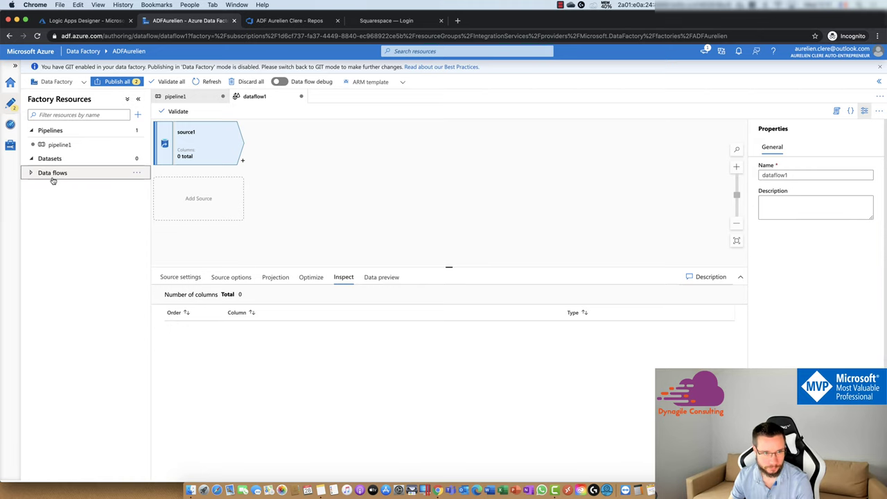
pyautogui.click(64, 162)
pyautogui.click(137, 158)
pyautogui.click(152, 173)
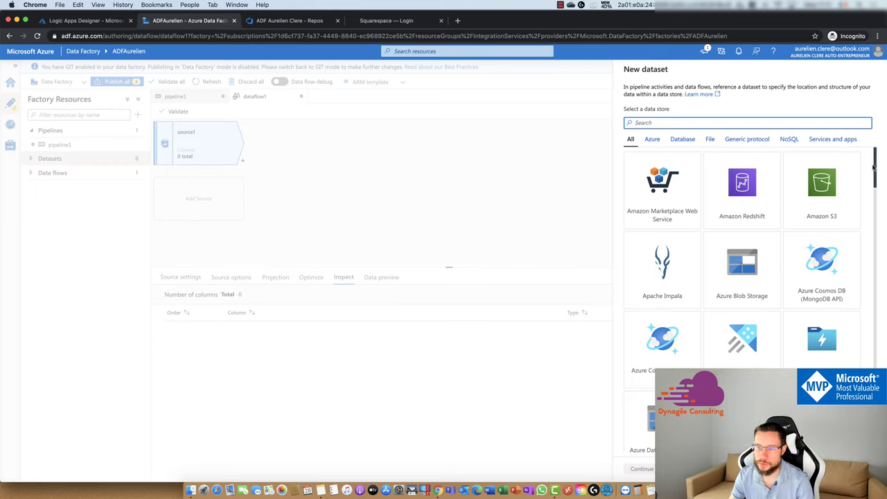
pyautogui.scroll(-3, 755, 203)
pyautogui.scroll(-5, 754, 201)
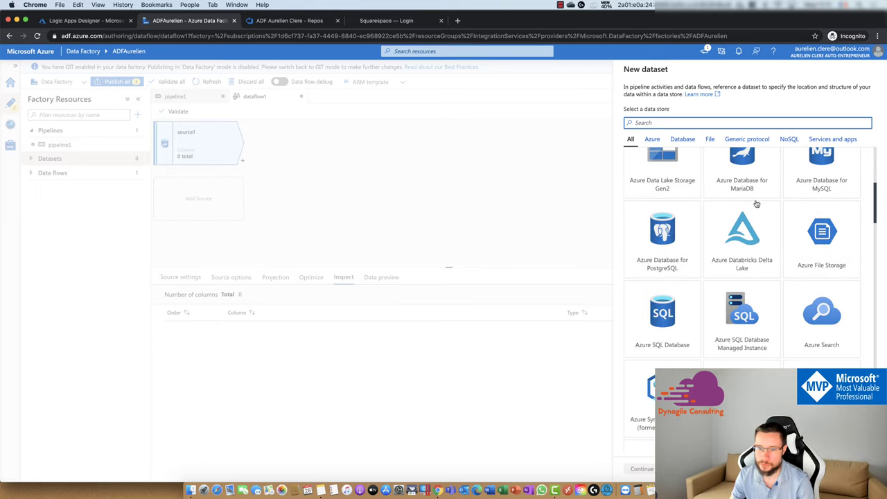
pyautogui.scroll(2, 634, 199)
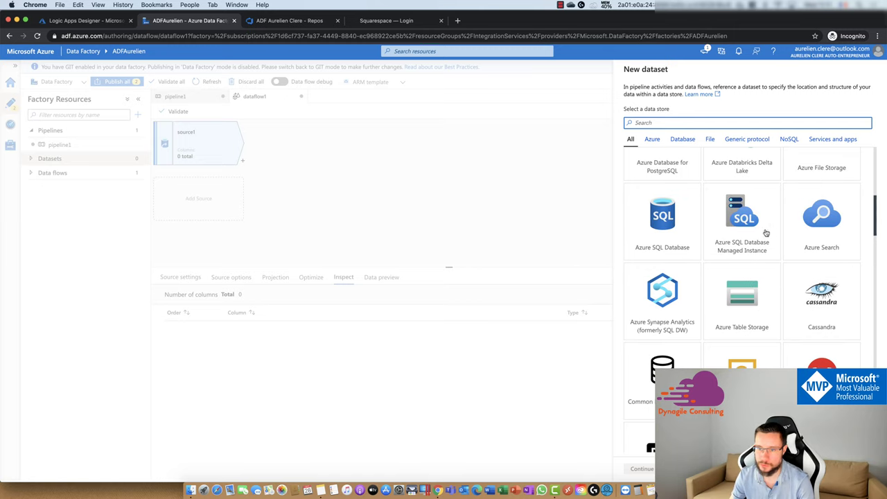
pyautogui.scroll(2, 770, 232)
pyautogui.scroll(2, 823, 278)
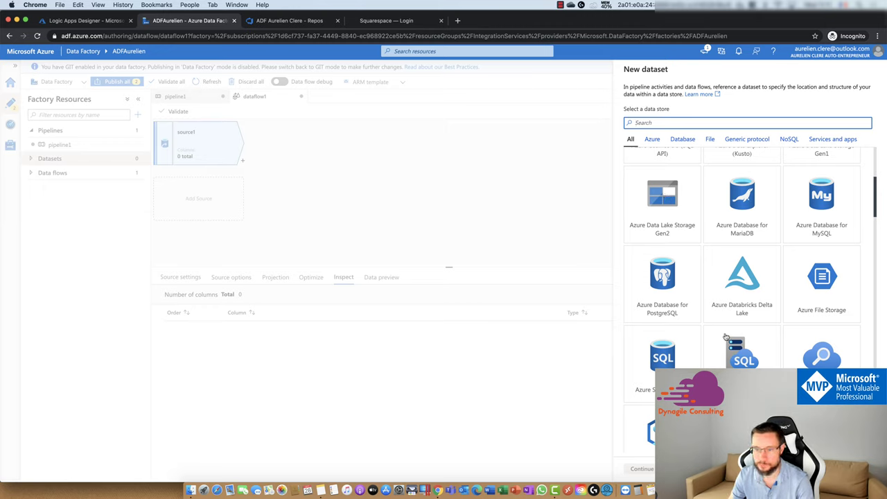
pyautogui.scroll(-3, 728, 337)
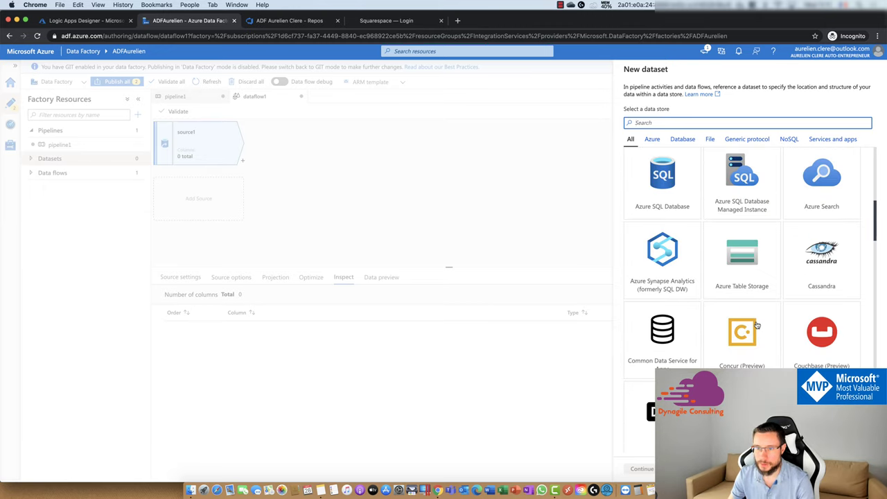
pyautogui.scroll(-3, 758, 326)
pyautogui.scroll(1, 675, 219)
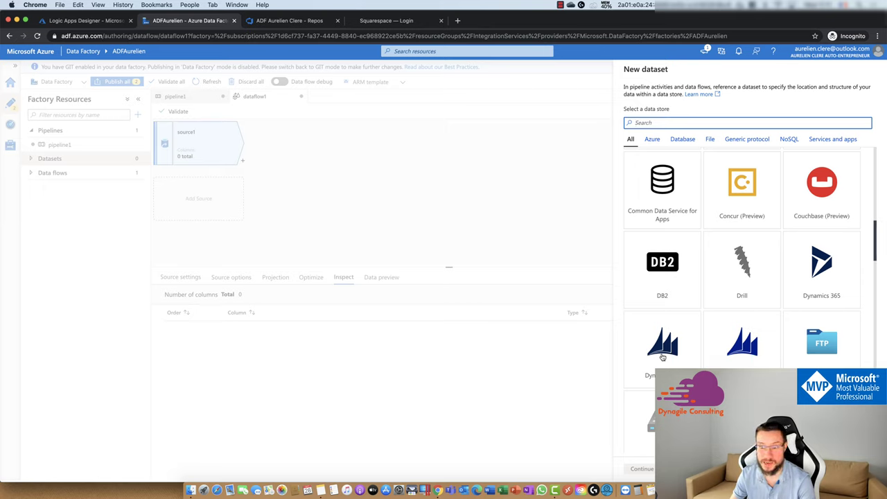
pyautogui.click(663, 357)
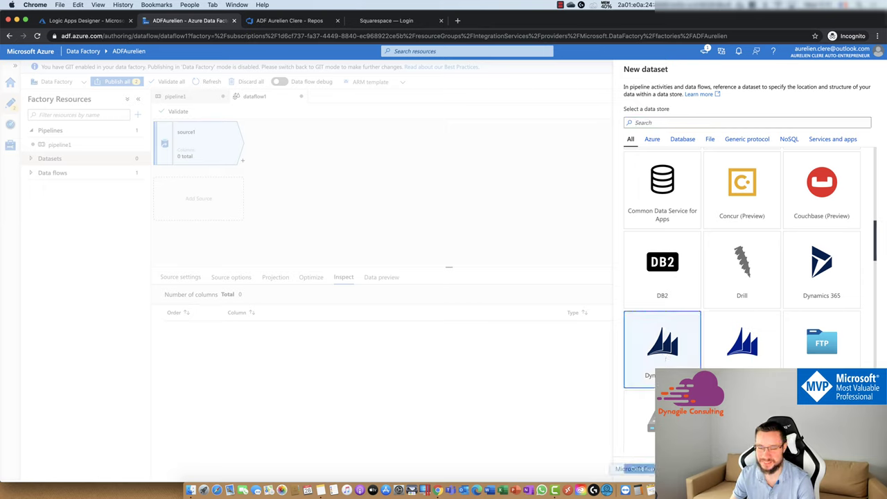
pyautogui.click(644, 471)
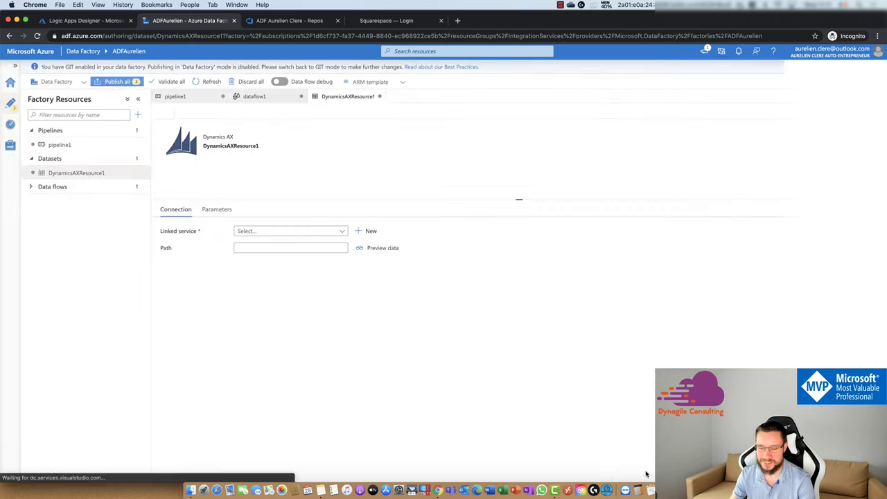
# - Check the Dynamics AX dataset's parameters and connection, examine the service principal fields of a new linked service and dismiss the form
pyautogui.click(216, 209)
pyautogui.click(187, 208)
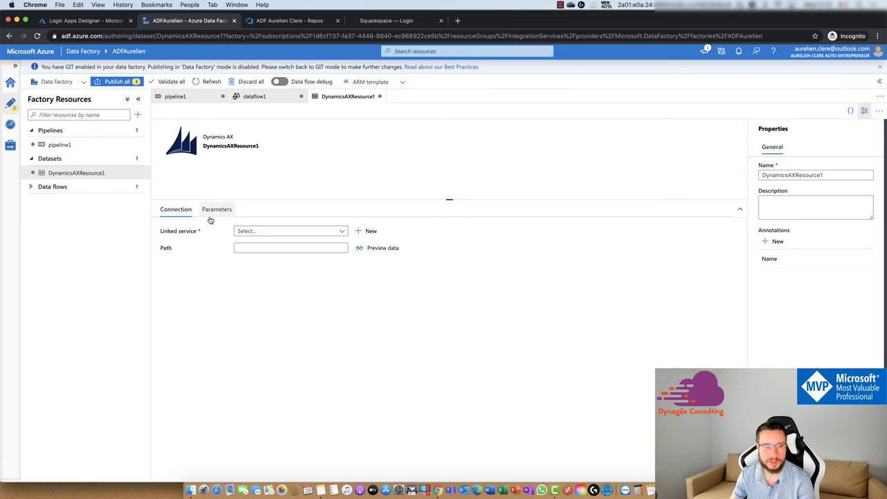
pyautogui.click(359, 231)
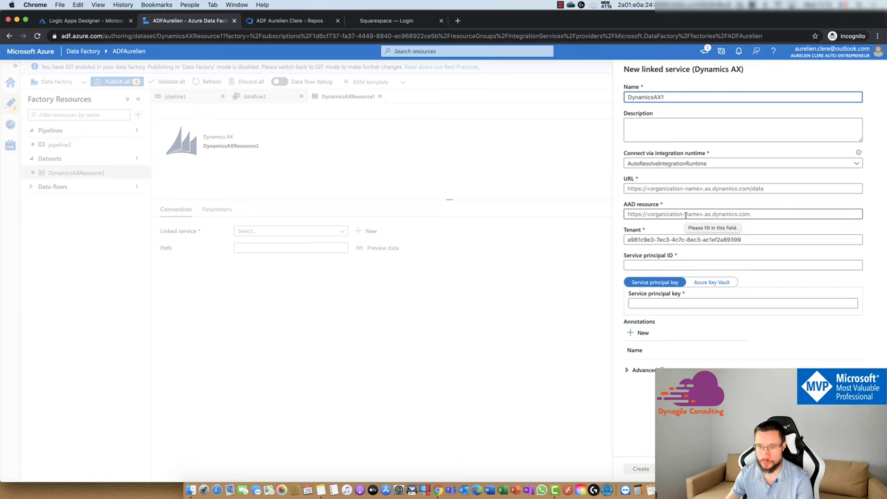
pyautogui.click(649, 264)
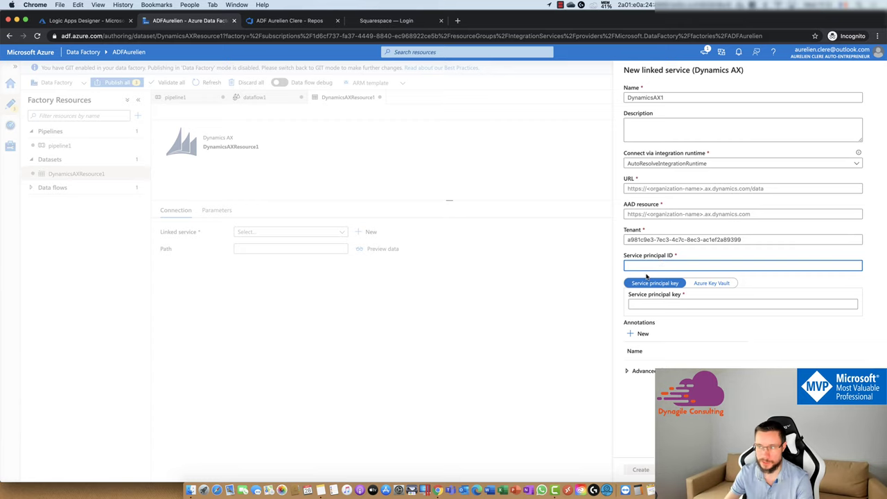
pyautogui.click(666, 305)
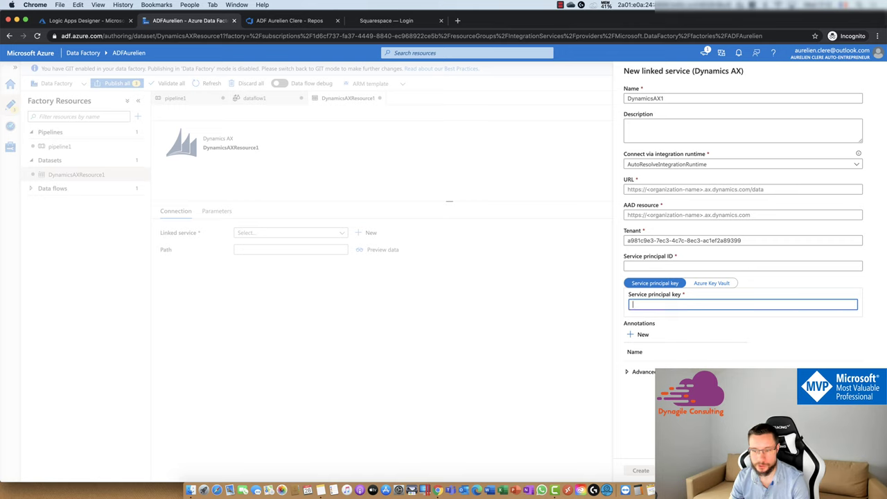
pyautogui.click(519, 426)
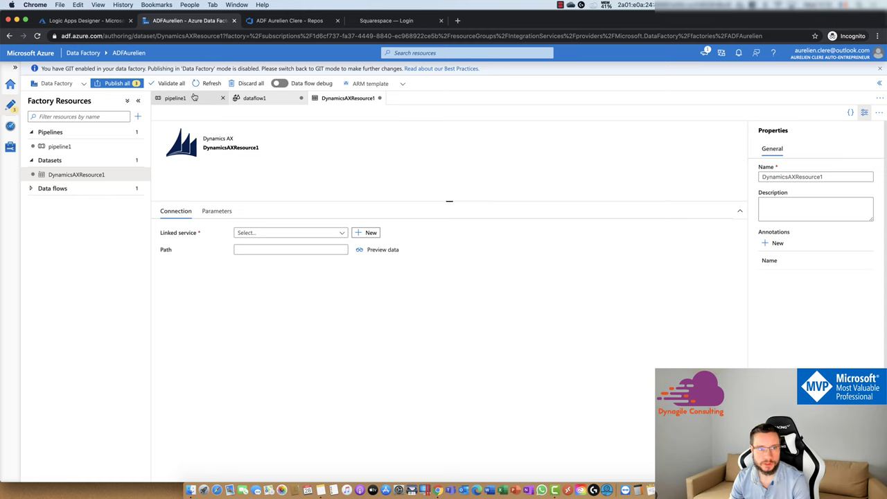
# - Review the factory's linked services, integration runtimes with their Azure, Self-Hosted and Azure-SSIS setup choices, and global parameters
pyautogui.click(192, 98)
pyautogui.moveTo(383, 178); pyautogui.dragTo(358, 162)
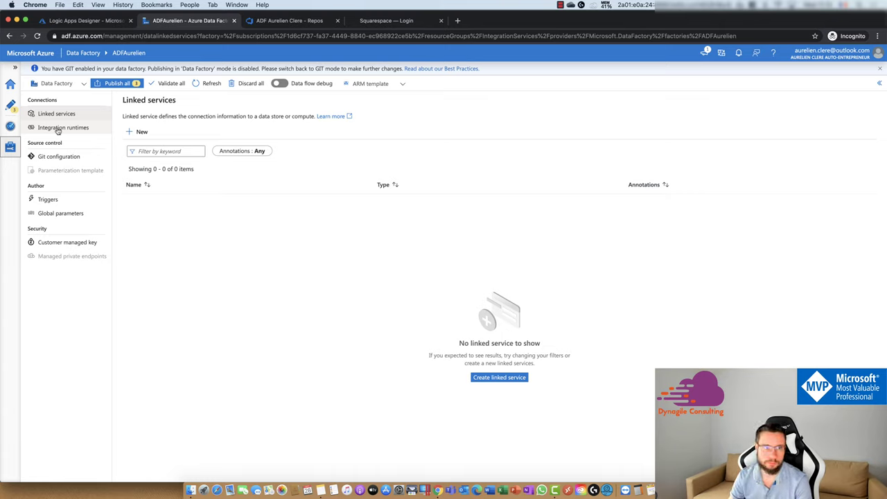
pyautogui.click(58, 130)
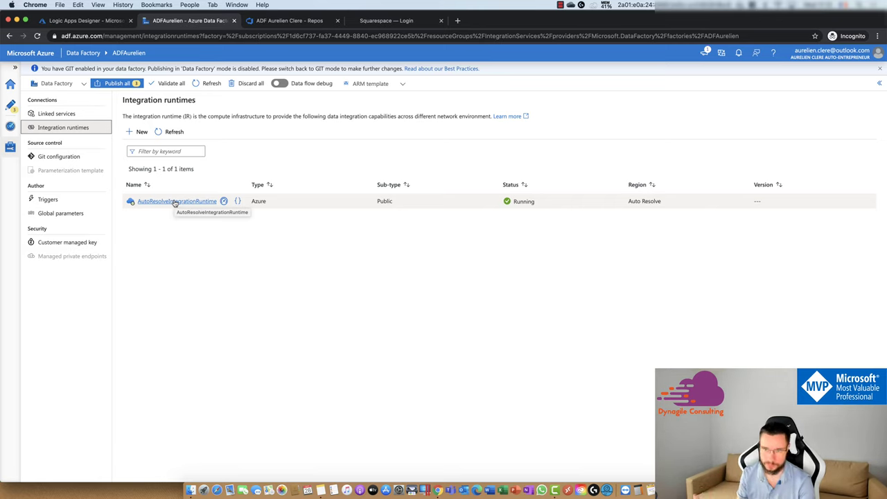
pyautogui.click(138, 132)
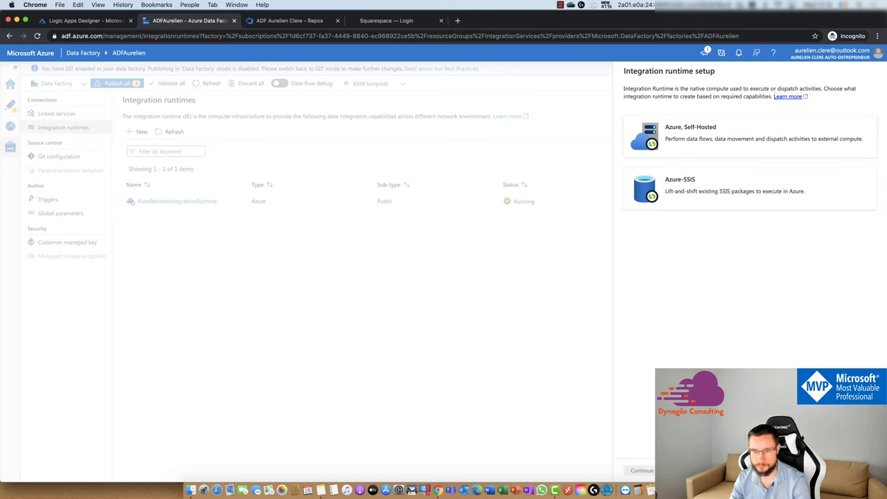
pyautogui.press('Escape')
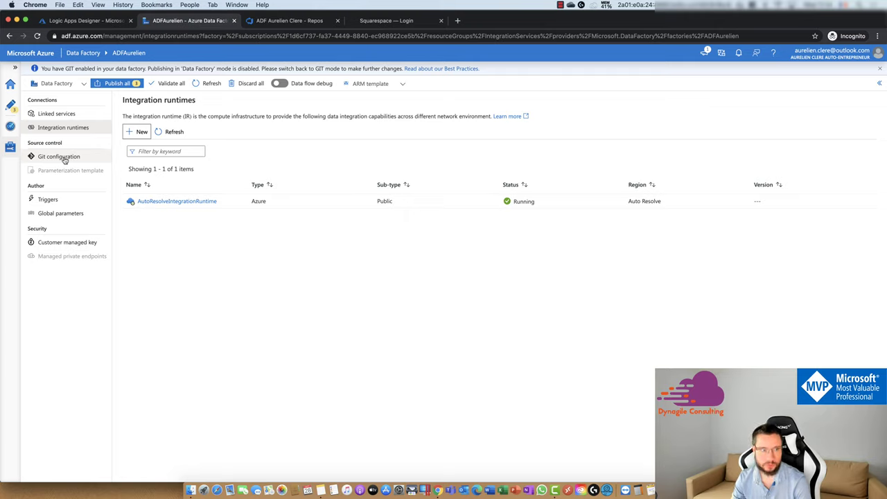
pyautogui.click(66, 213)
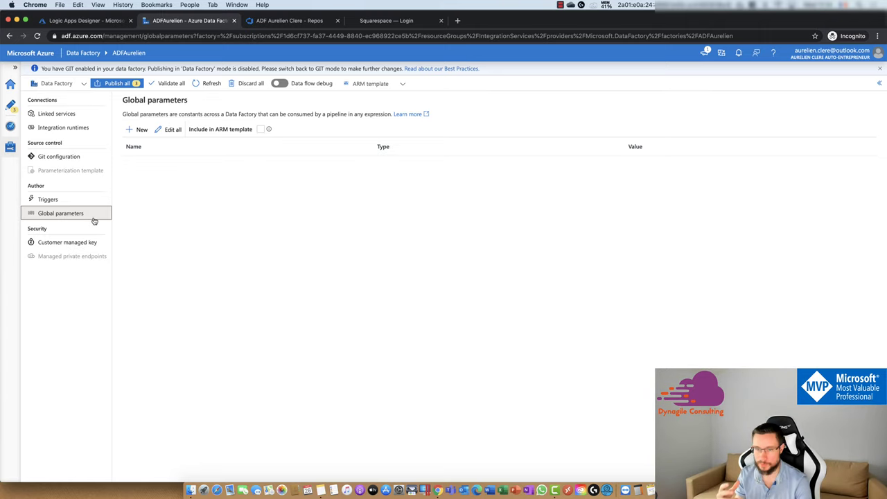
# - Return to pipeline1 and move the Copy data1 activity farther left and slightly down from the activities it feeds
pyautogui.click(10, 103)
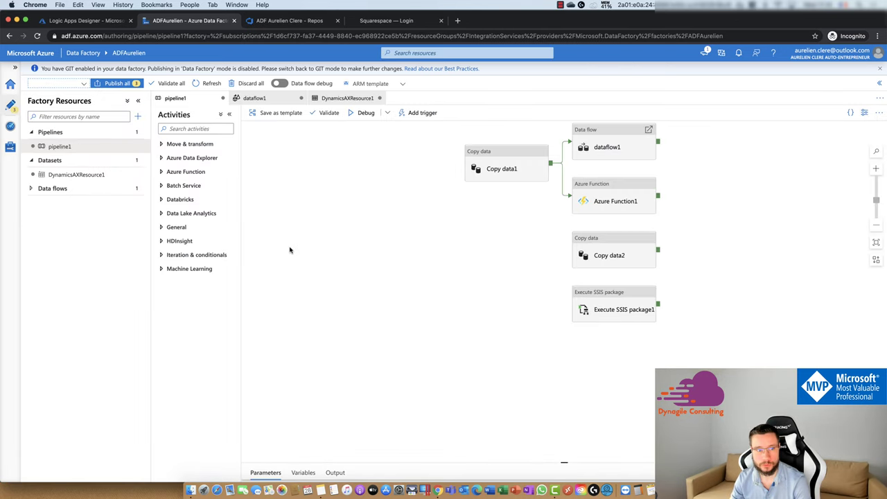
pyautogui.moveTo(499, 159); pyautogui.dragTo(414, 191)
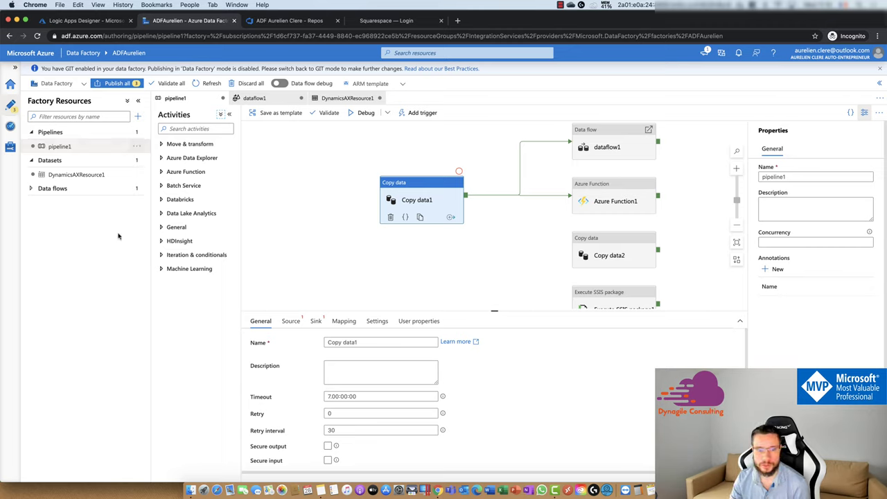
# - Examine Copy data1's source, sink, mapping, settings, user properties and general options, and look over the connected activities
pyautogui.click(294, 321)
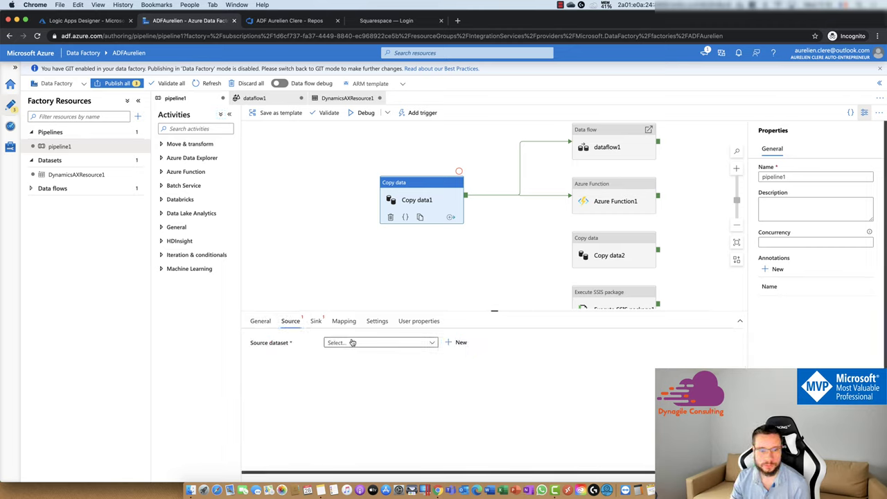
pyautogui.click(313, 321)
pyautogui.click(346, 321)
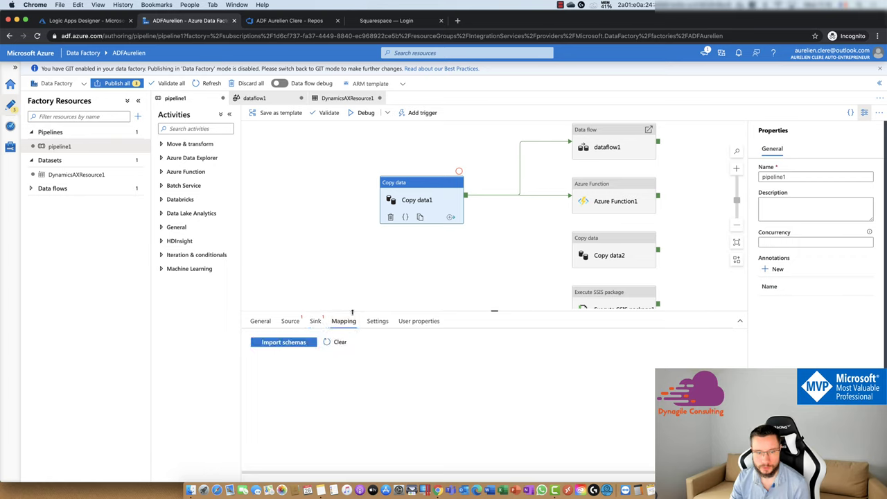
pyautogui.click(378, 323)
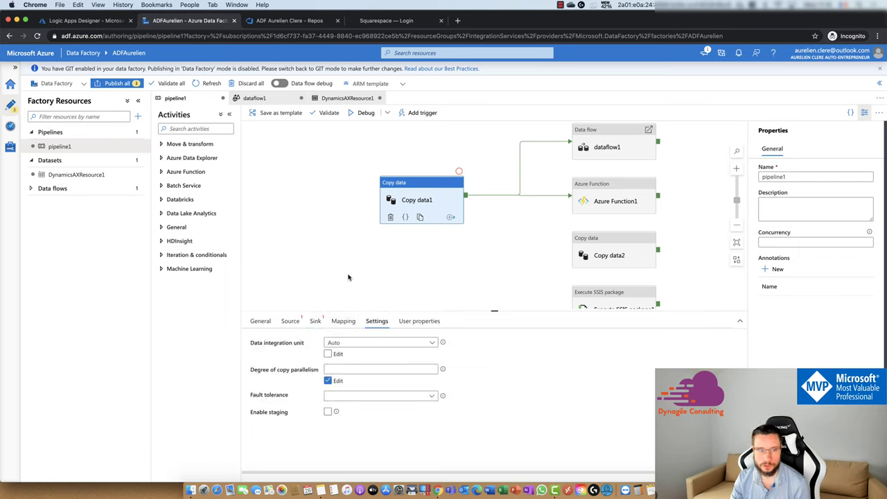
pyautogui.hscroll(5, 351, 277)
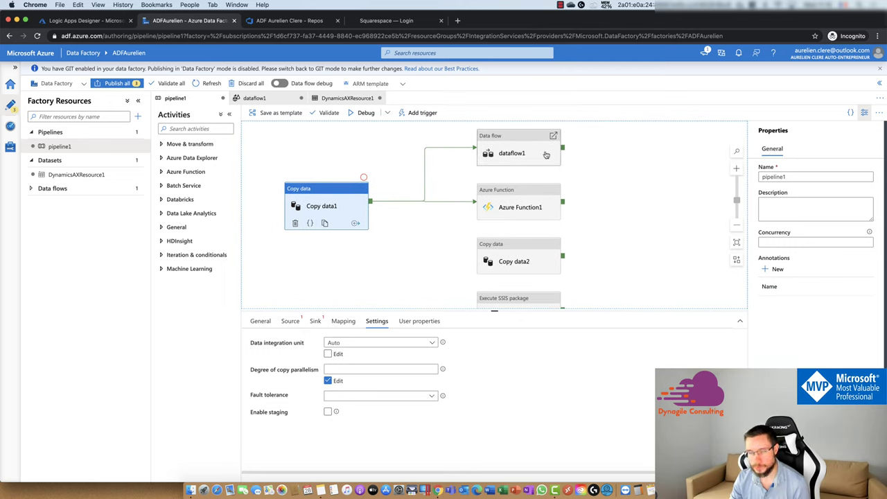
pyautogui.scroll(-2, 416, 236)
pyautogui.hscroll(-2, 416, 235)
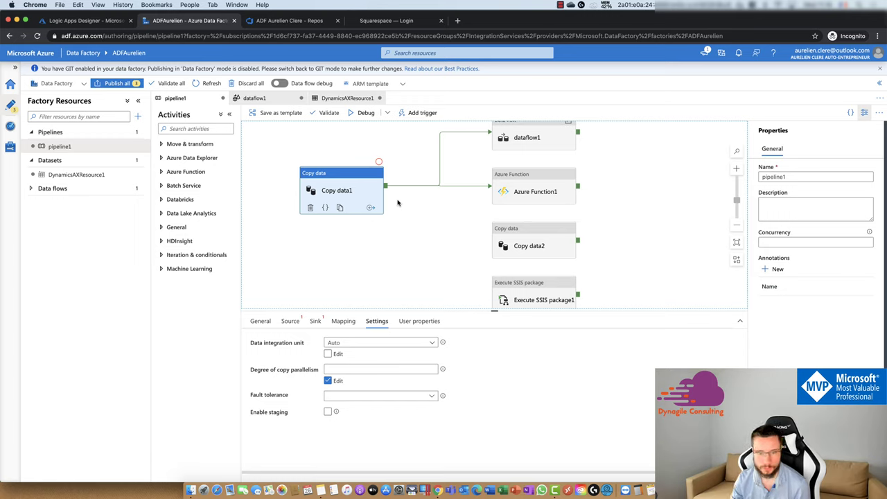
pyautogui.click(421, 323)
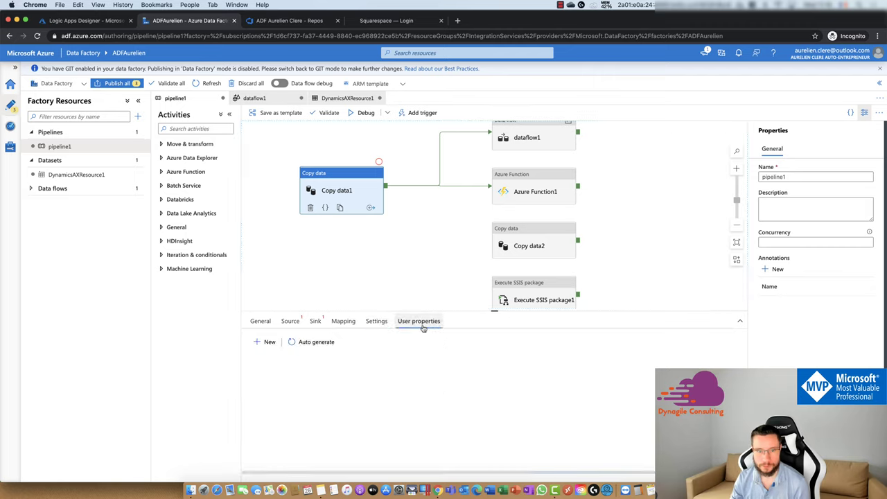
pyautogui.click(263, 323)
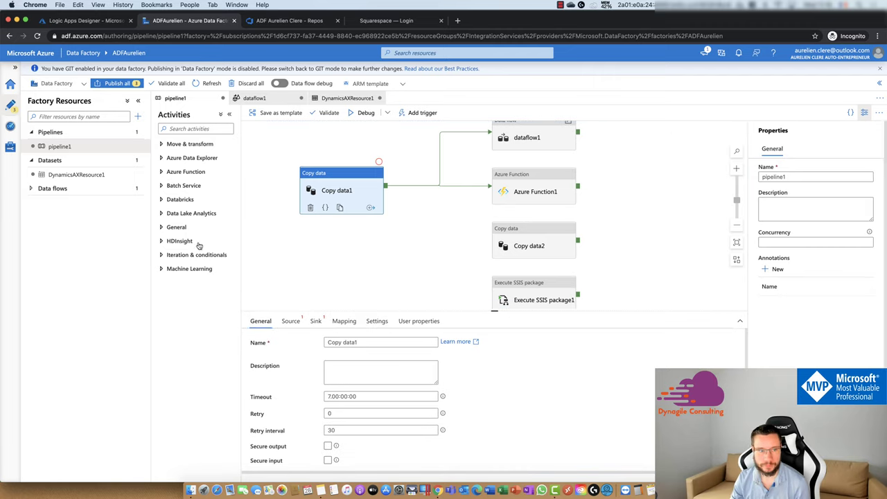
# - Expand the data flows among the factory resources and select pipeline1
pyautogui.click(30, 187)
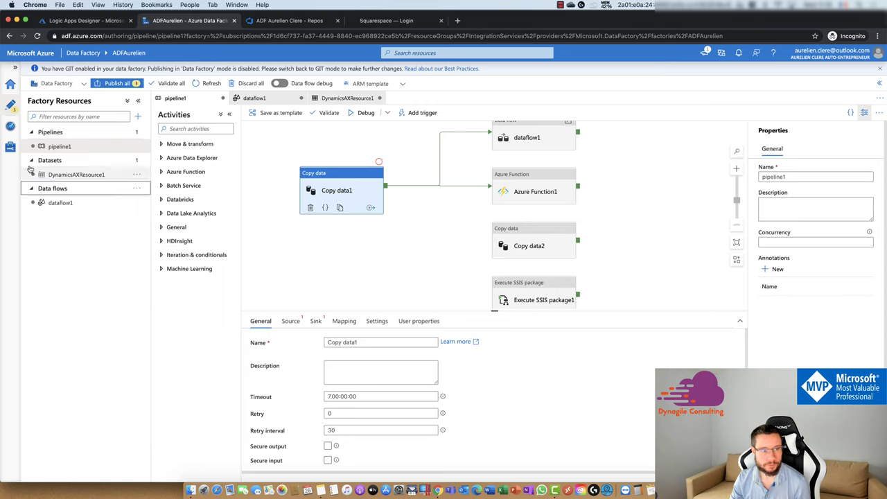
pyautogui.click(56, 132)
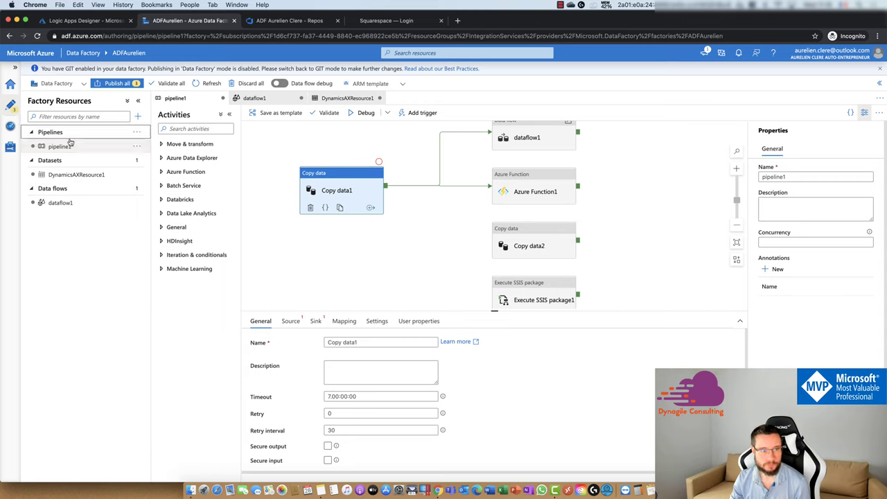
pyautogui.click(69, 147)
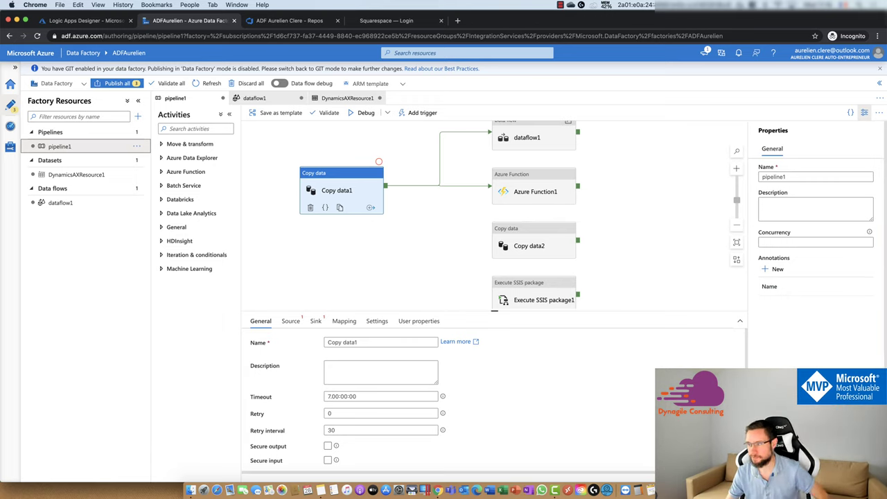
pyautogui.press('super+shift+2')
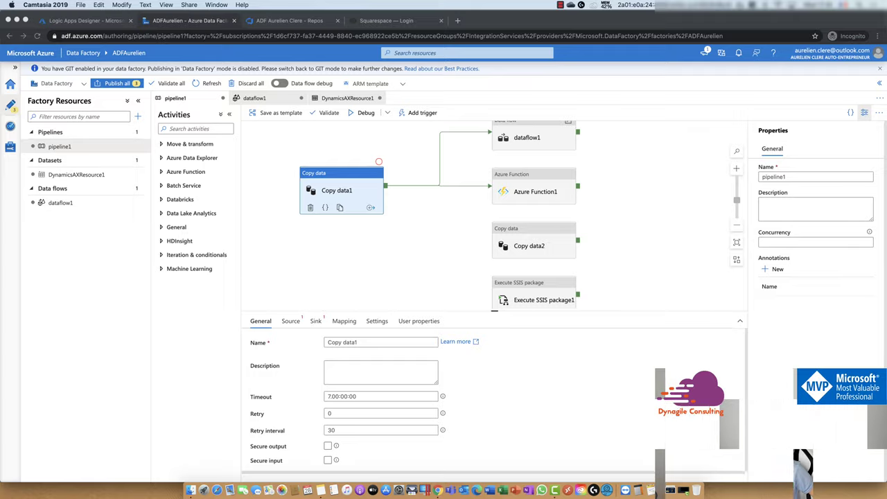